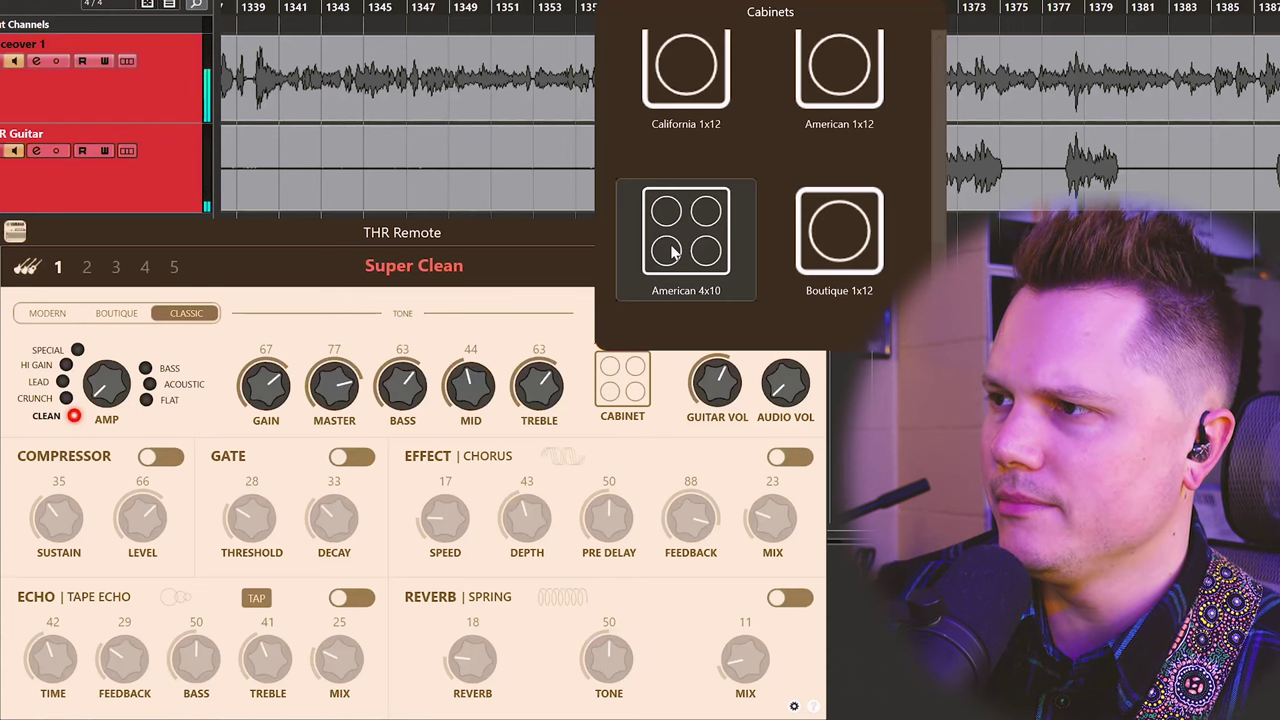
Change the Super Clean preset's cabinet to California 1x12.
scroll(672, 253, up, 1)
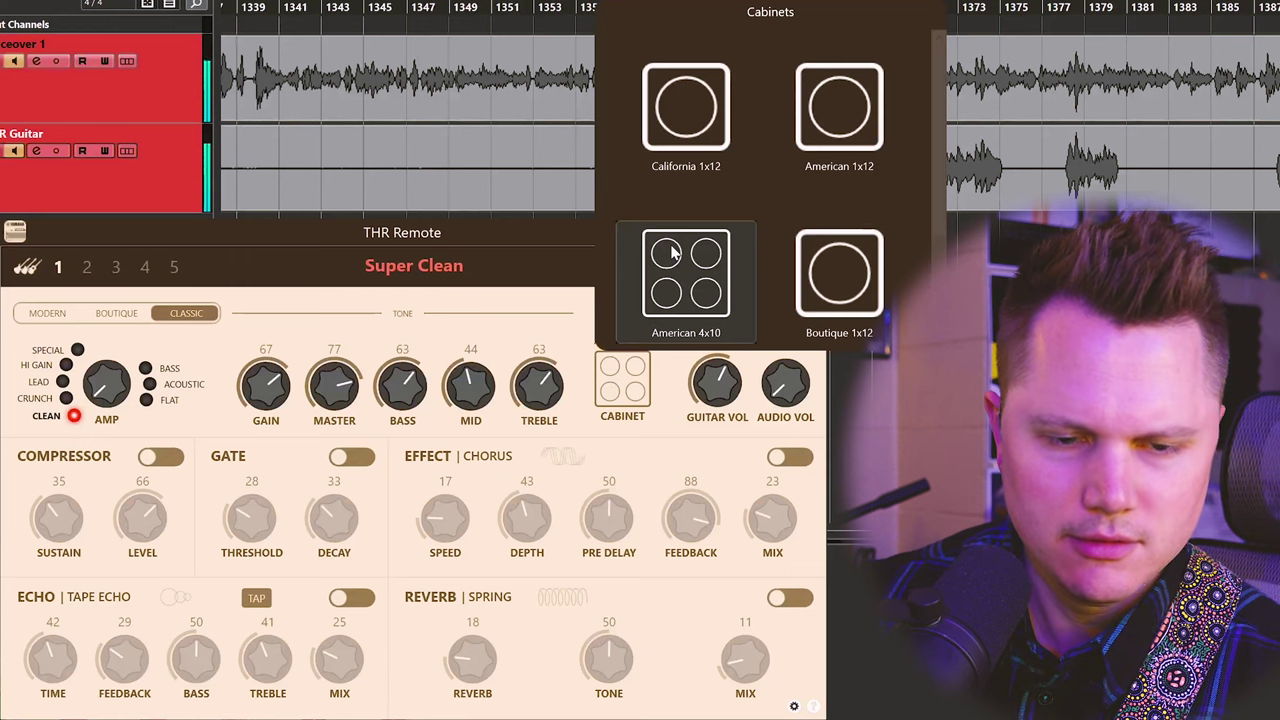
click(679, 130)
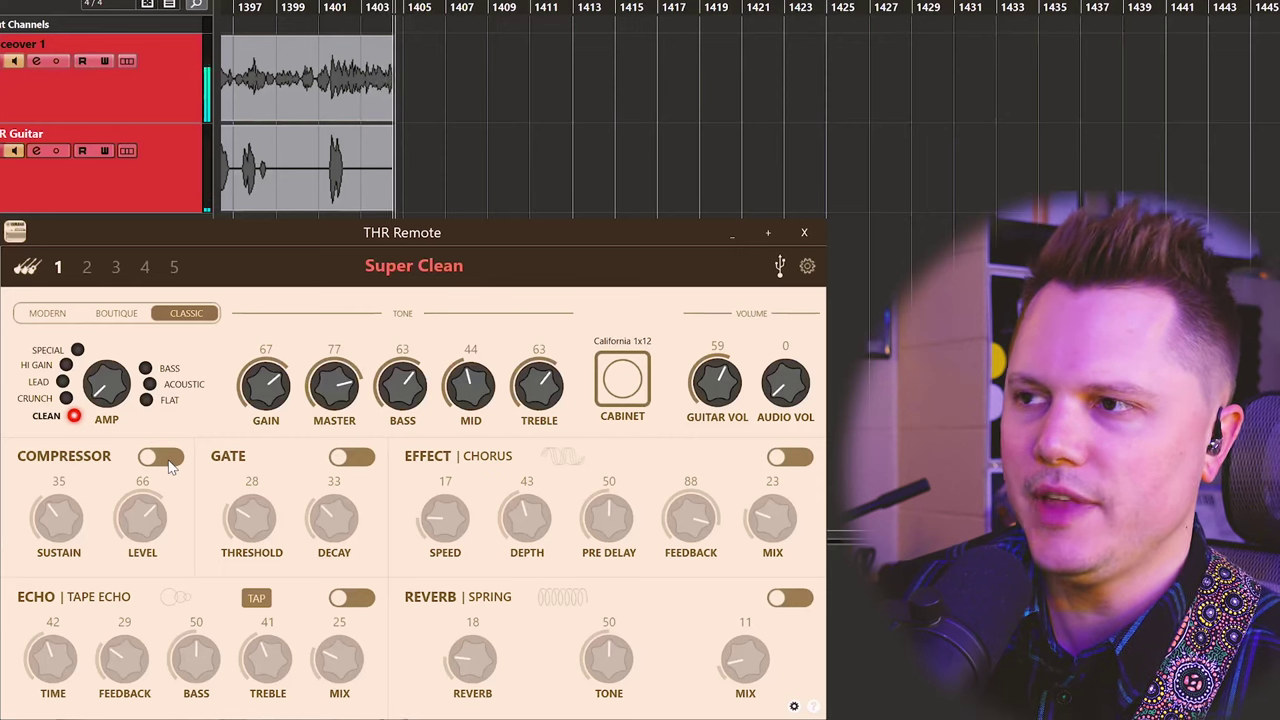
Turn on both the compressor and the gate for the Super Clean preset.
click(170, 463)
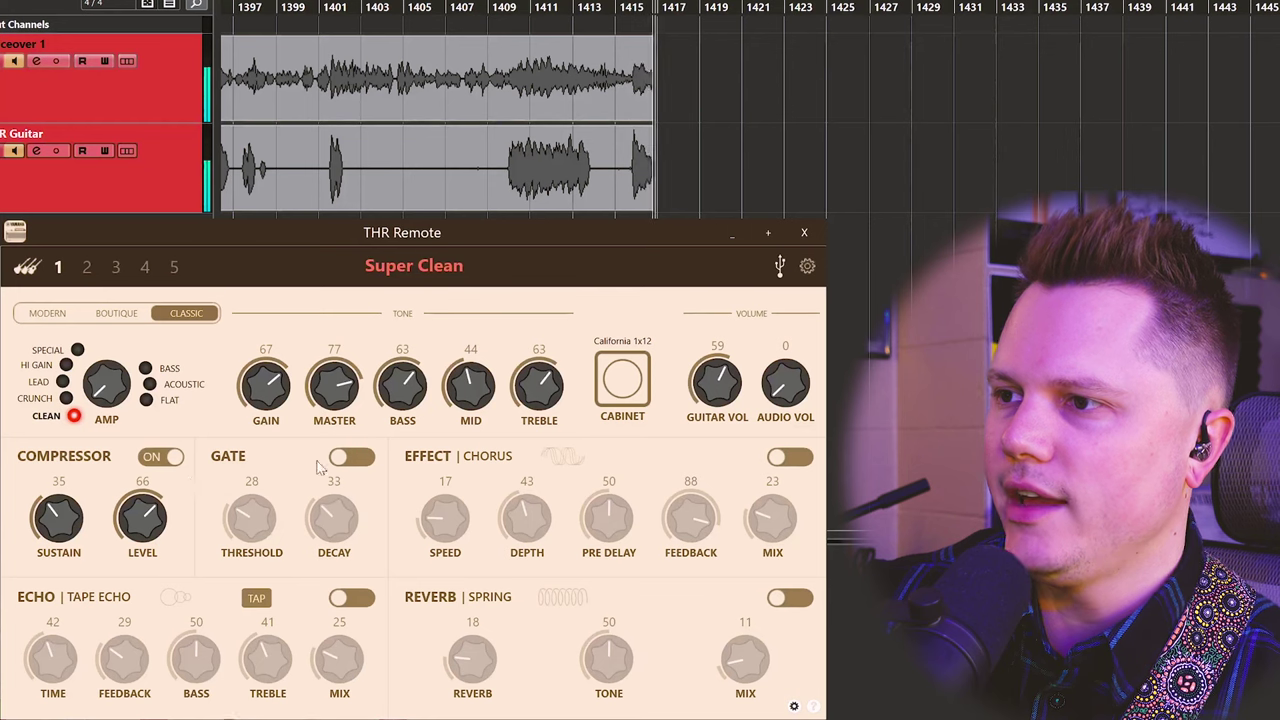
click(352, 457)
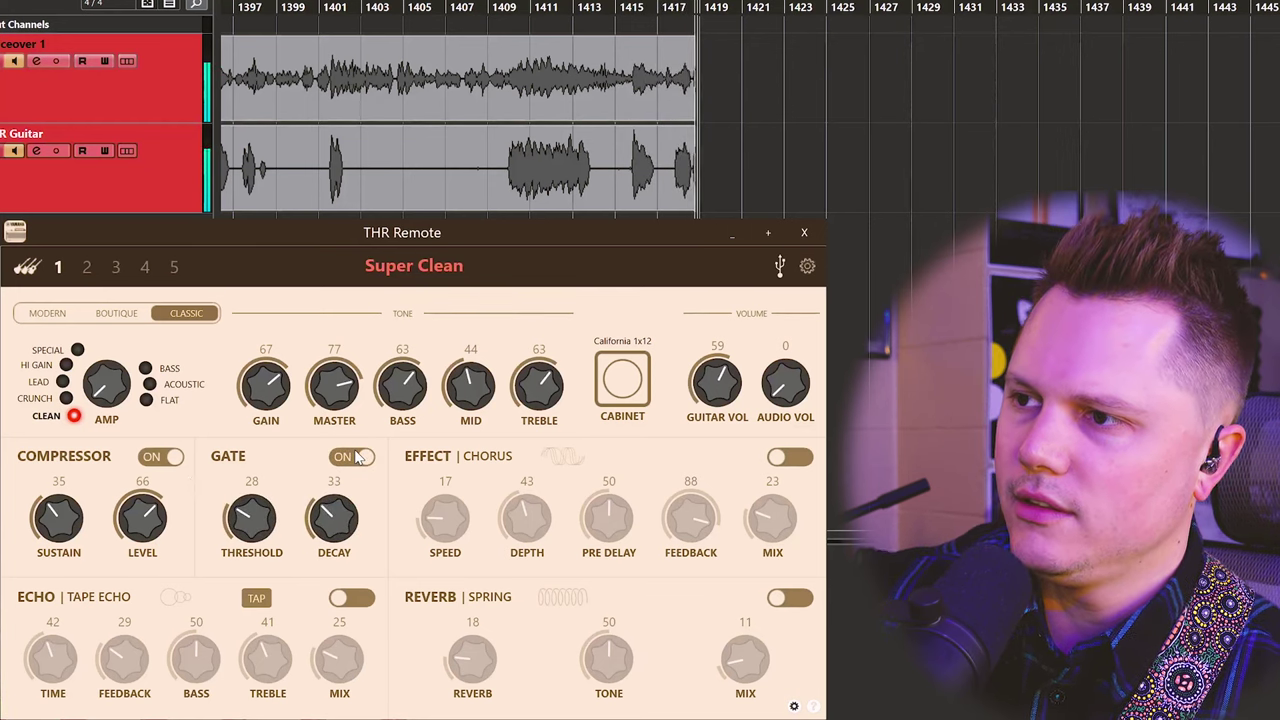
click(352, 457)
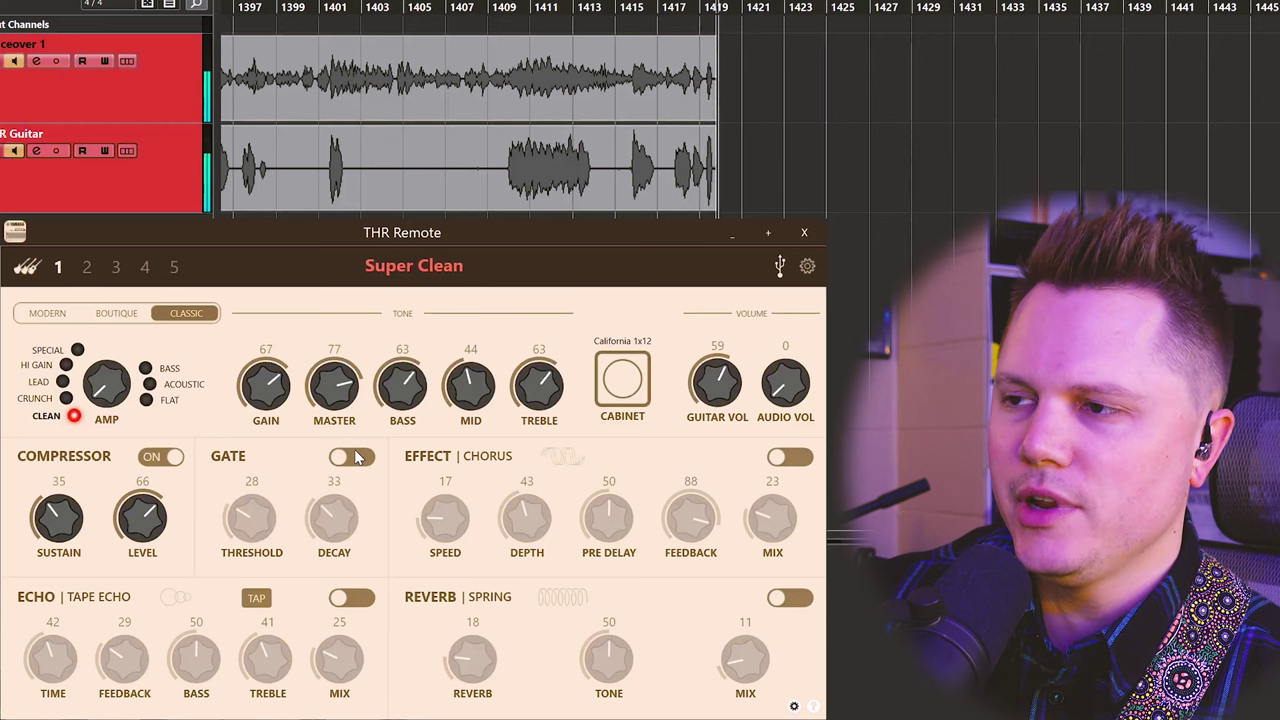
click(357, 457)
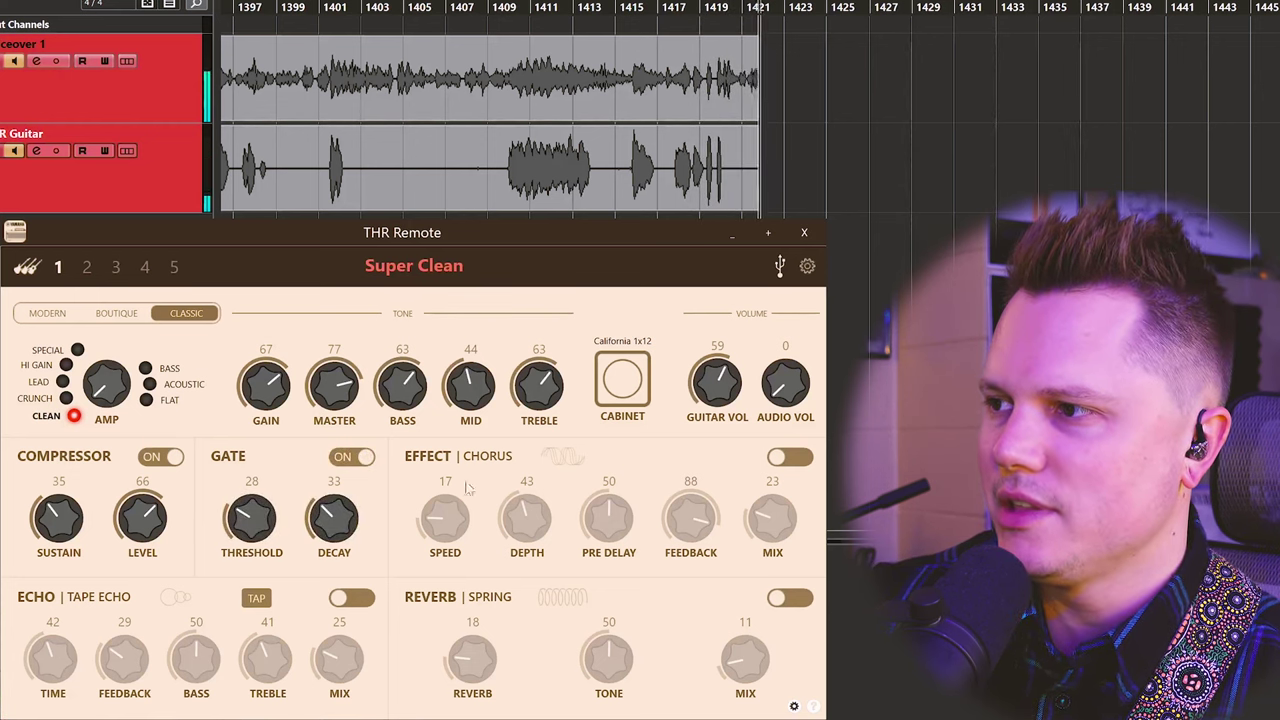
Turn on the chorus effect and set its speed to 7, depth to 27 and mix to 32.
click(795, 460)
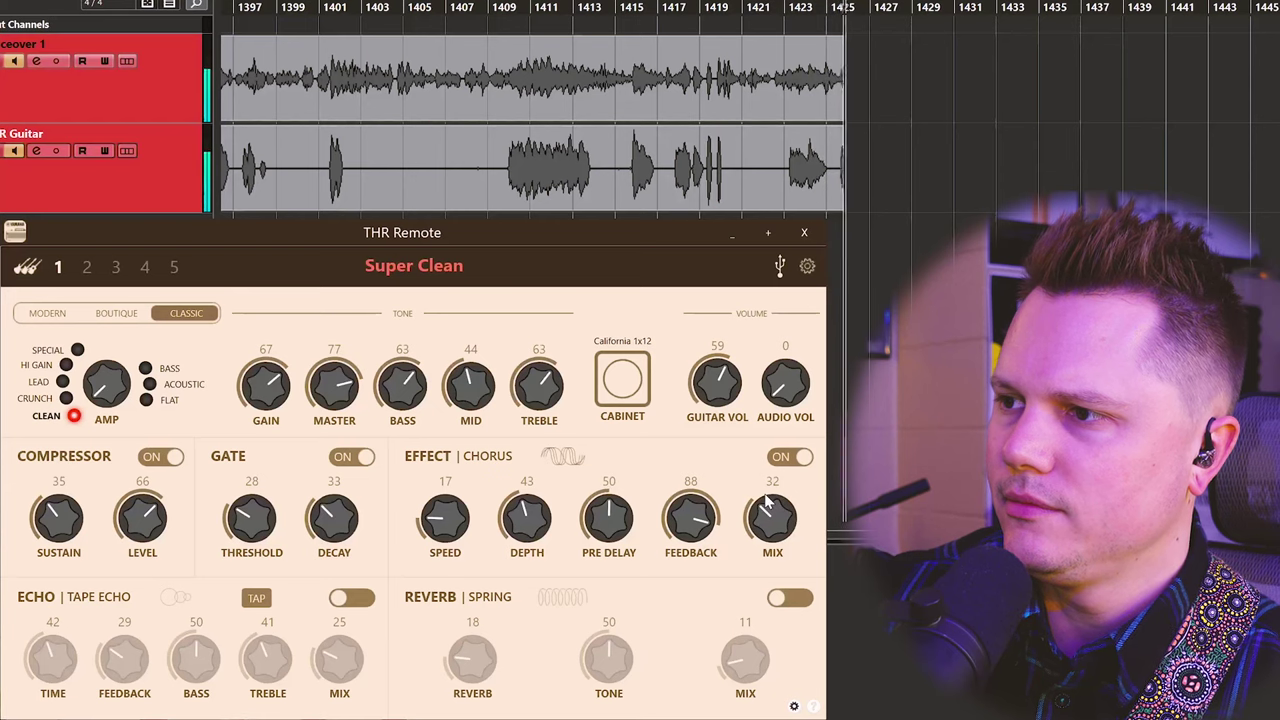
drag(461, 532, 460, 542)
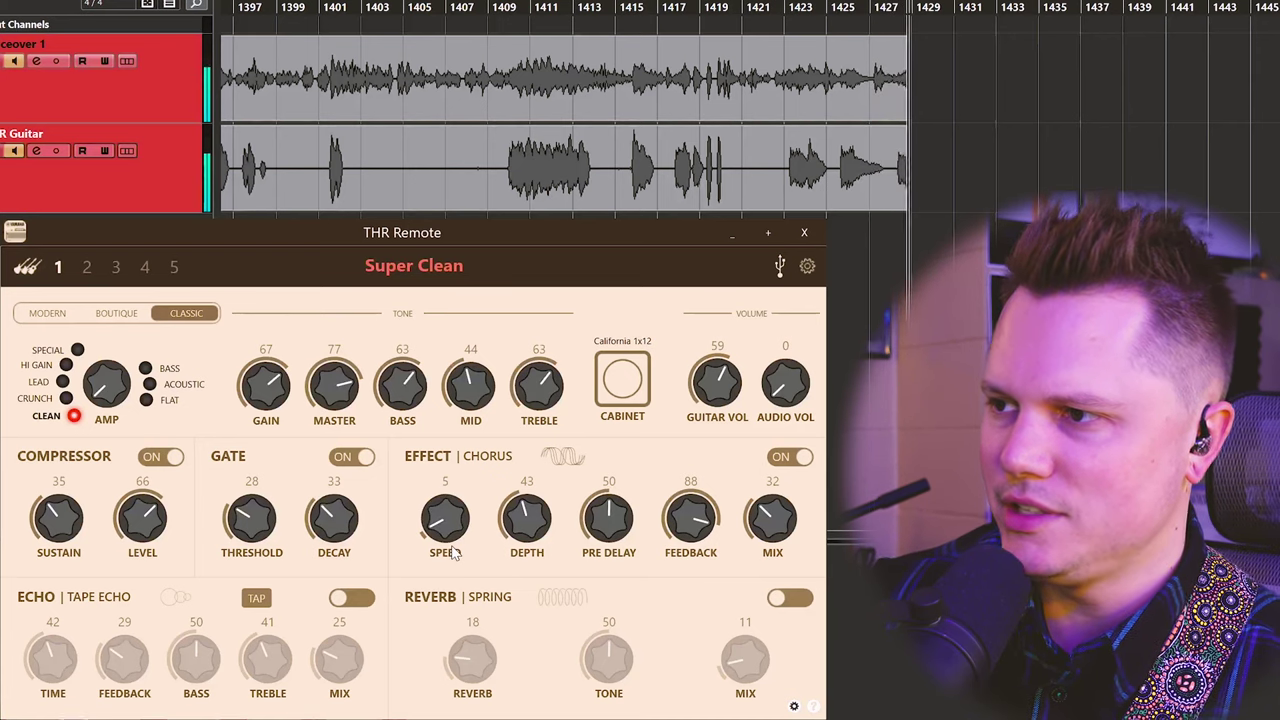
mouse_move(536, 530)
mouse_down()
mouse_move(515, 495)
mouse_move(526, 531)
mouse_up()
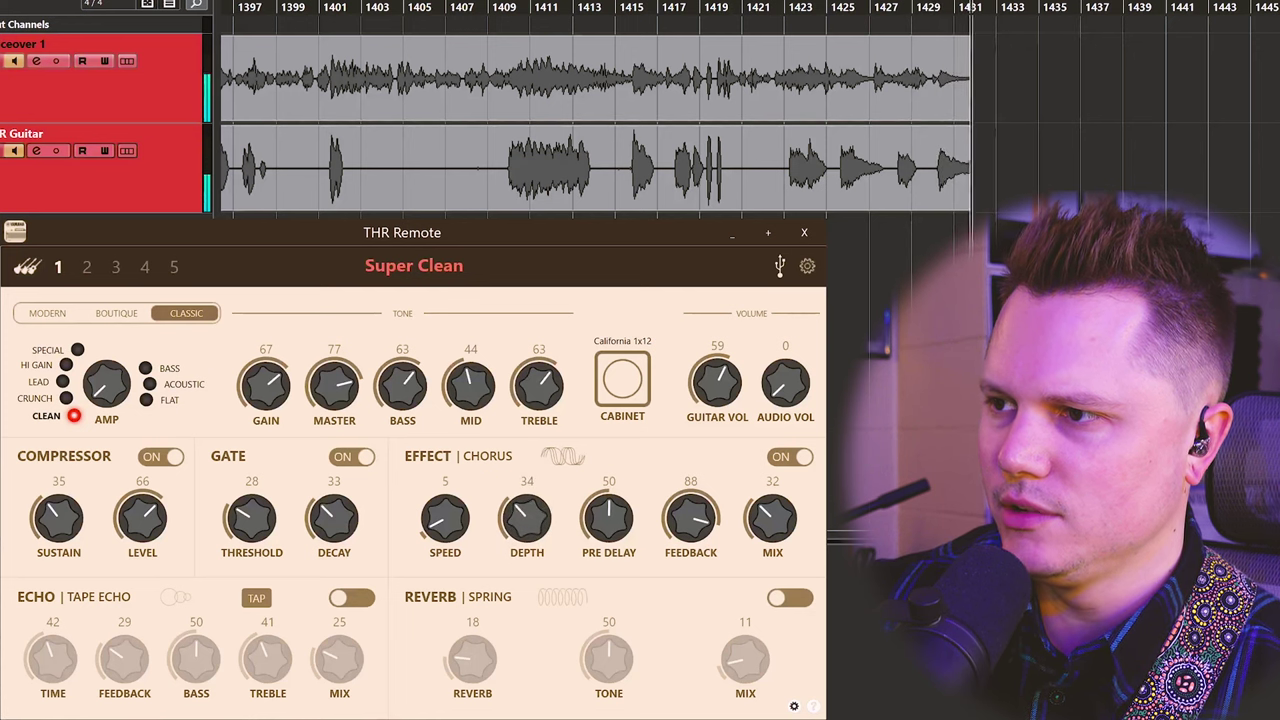
drag(445, 517, 429, 311)
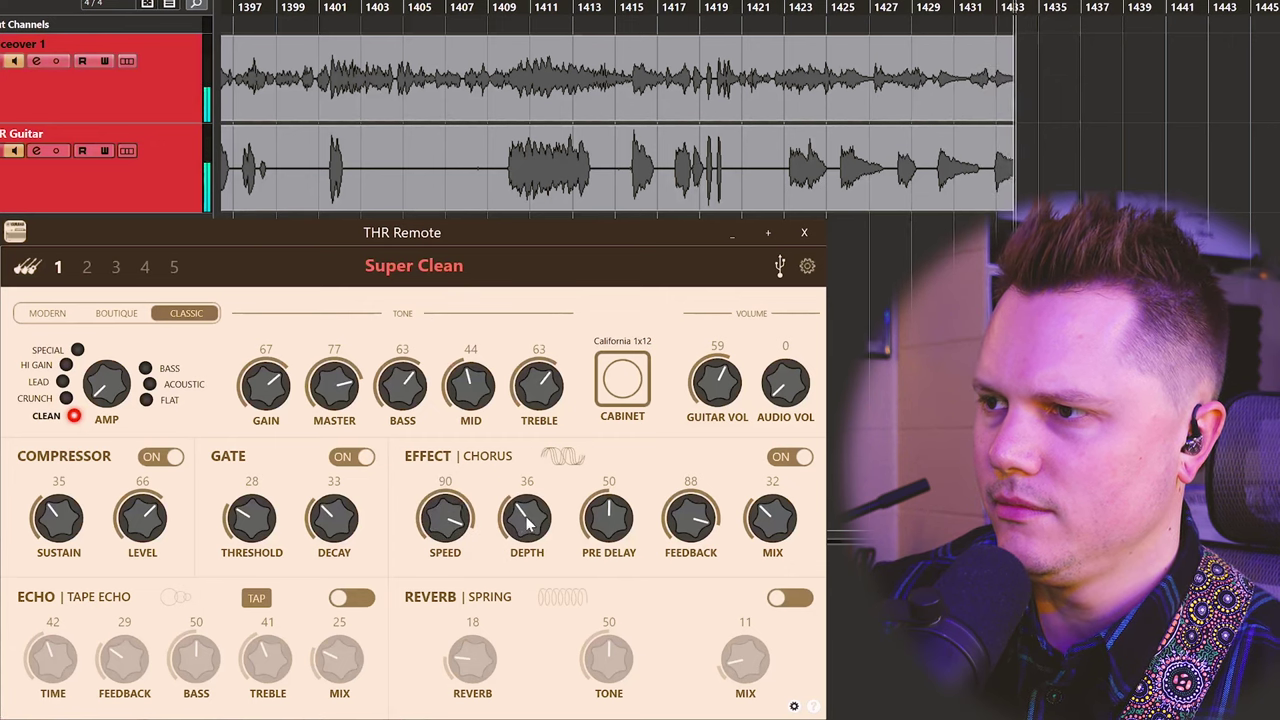
drag(528, 527, 528, 500)
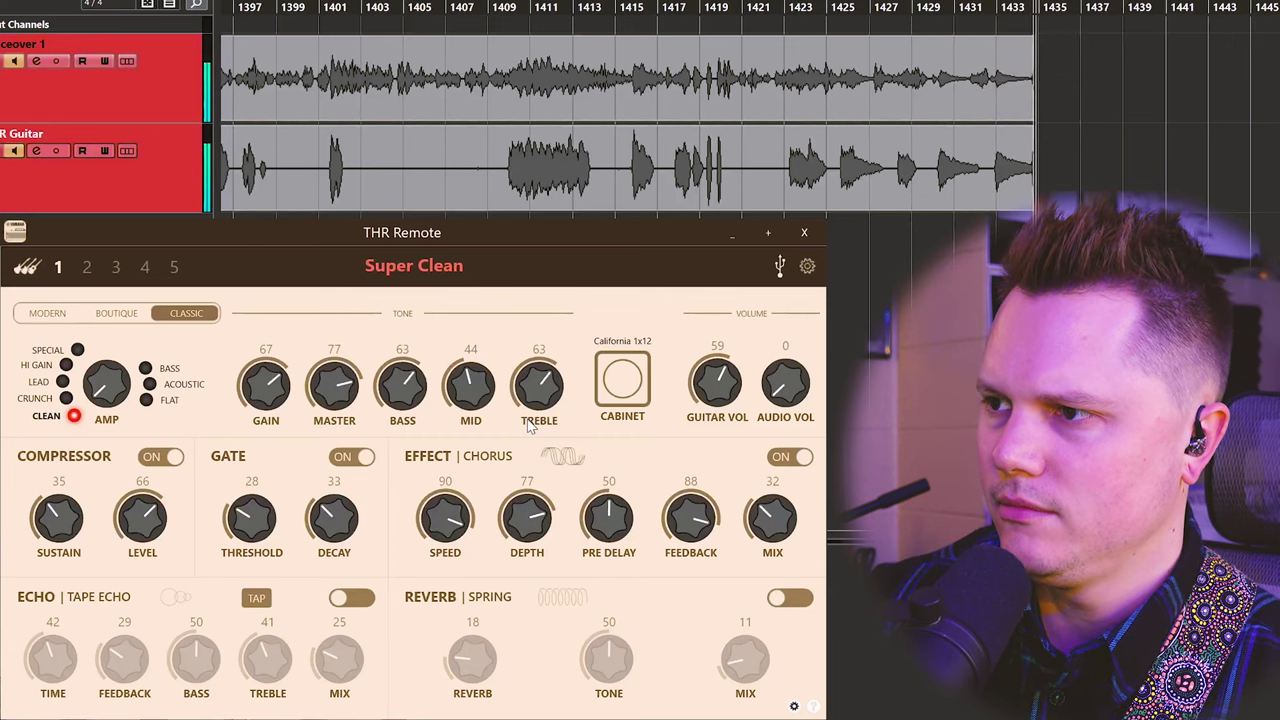
drag(445, 517, 445, 600)
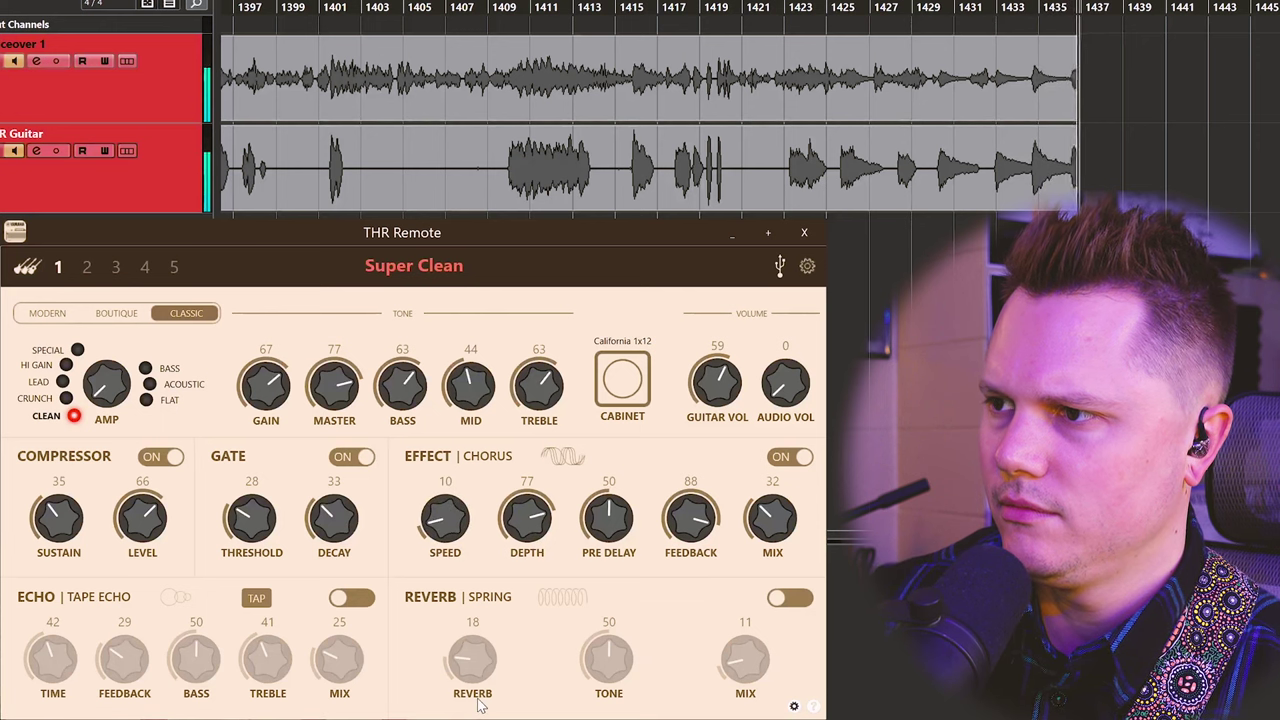
drag(469, 518, 469, 447)
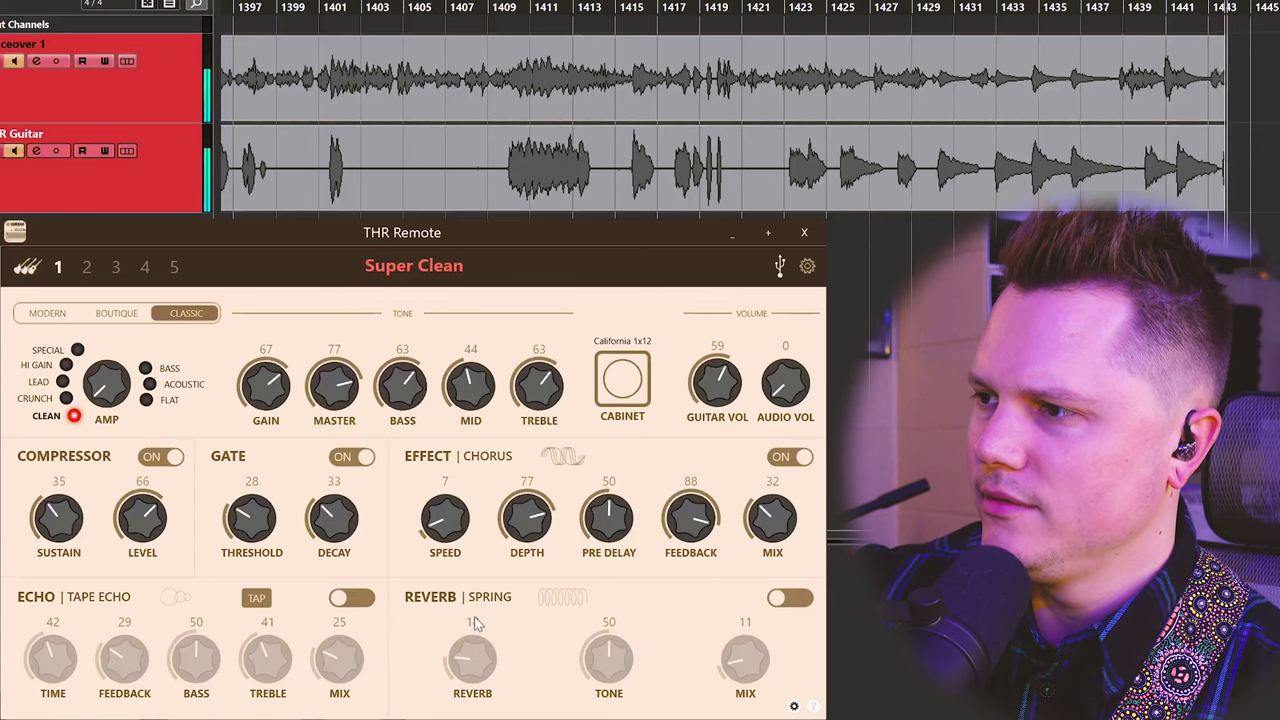
drag(527, 517, 540, 629)
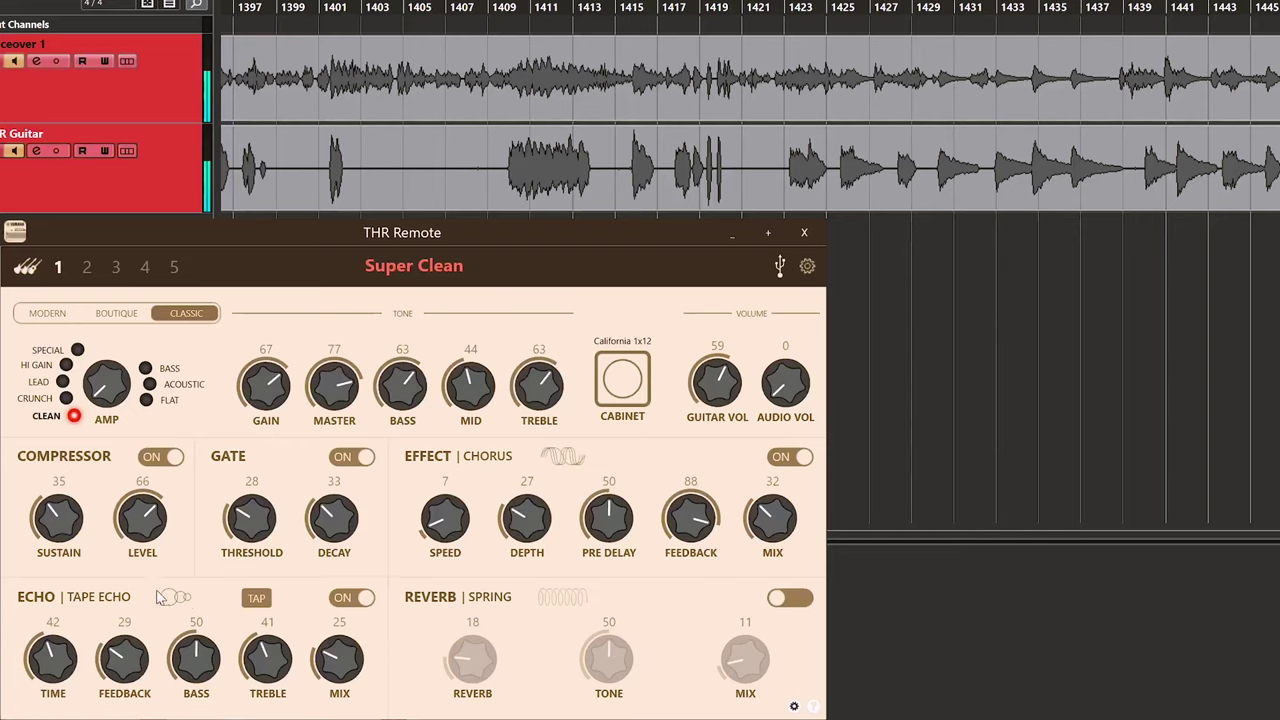
Try the Digital Delay type for the echo with bass 46, treble 35 and mix 34.
click(180, 598)
click(392, 507)
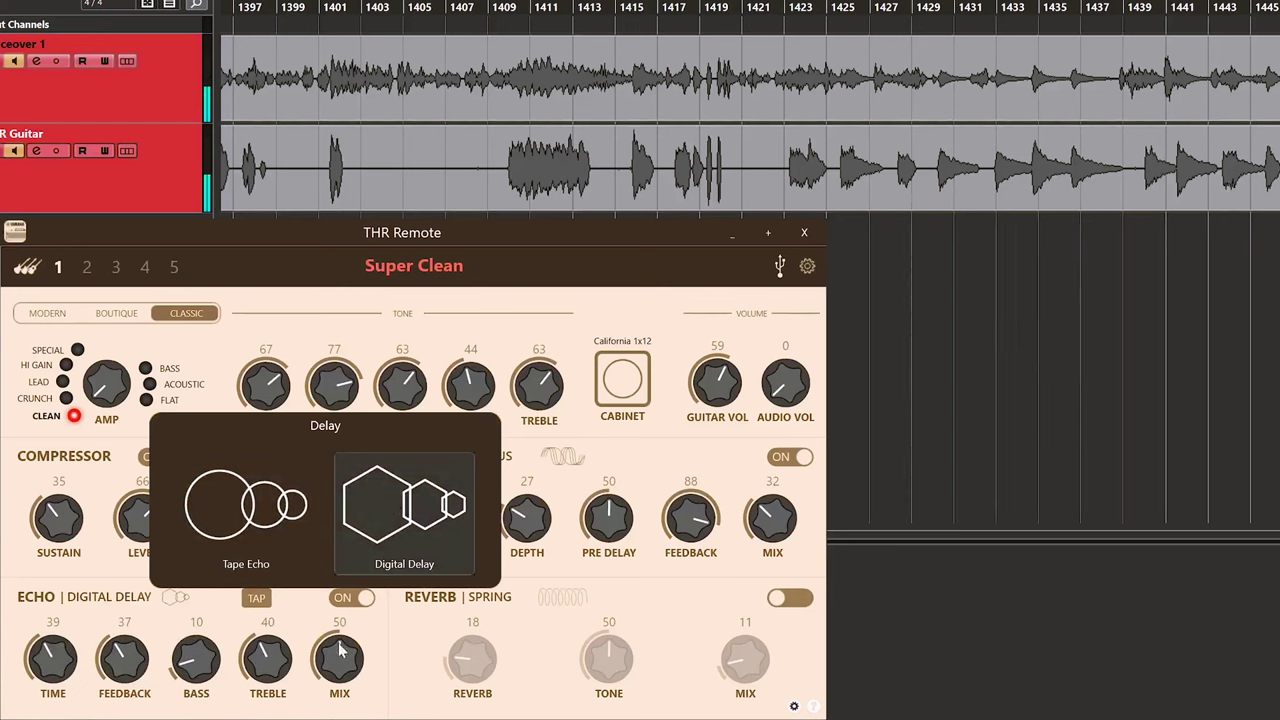
drag(340, 650, 340, 662)
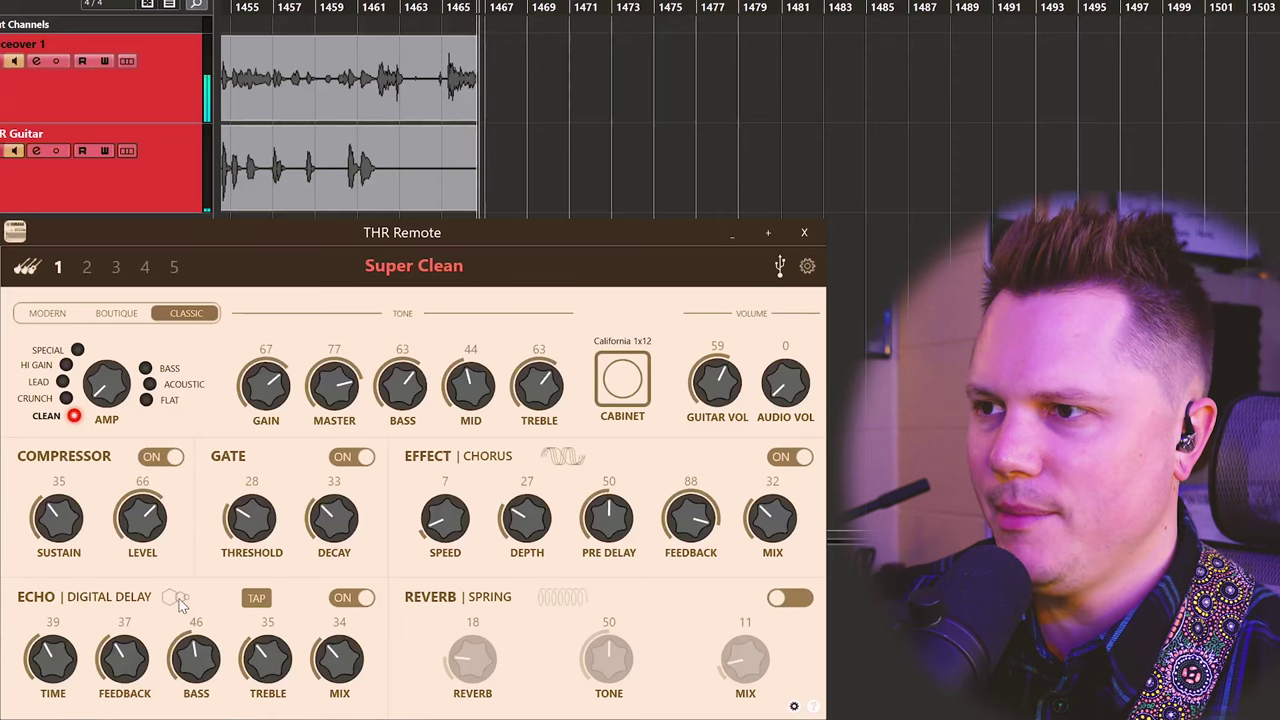
Switch the echo type to Tape Echo and set its treble to 43 and mix to 27.
click(100, 596)
click(226, 530)
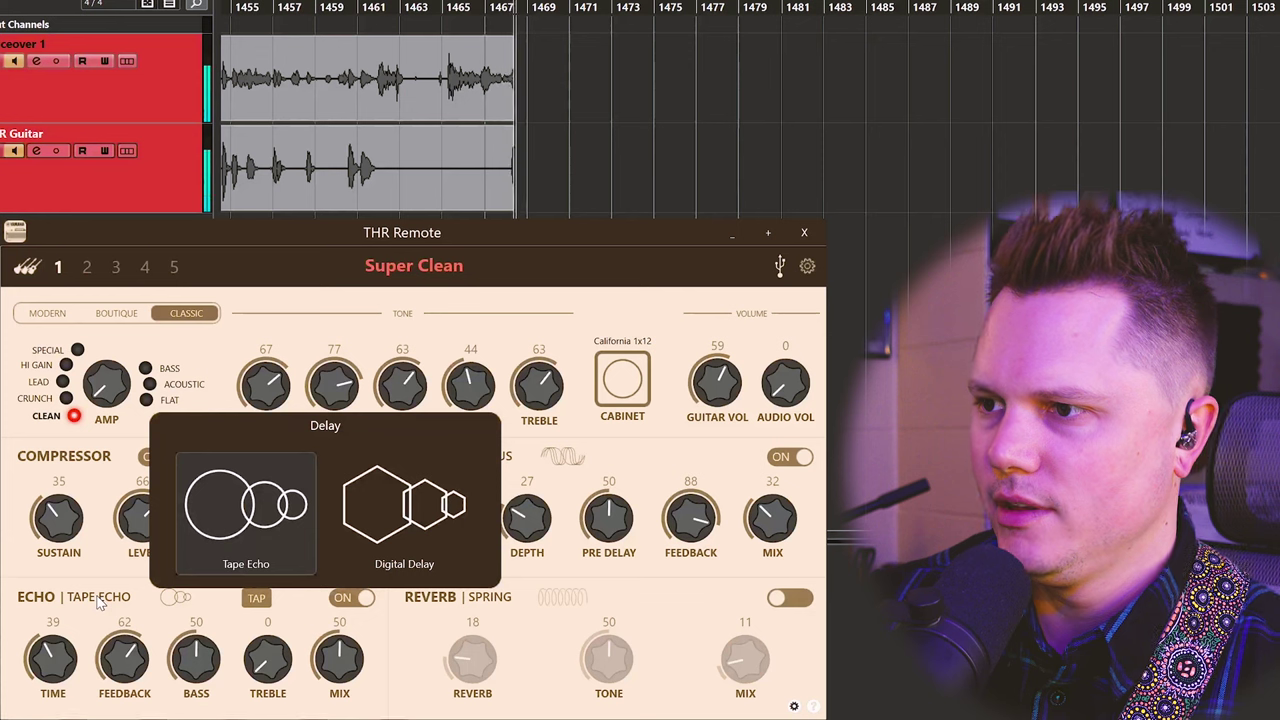
click(272, 655)
drag(268, 658, 268, 612)
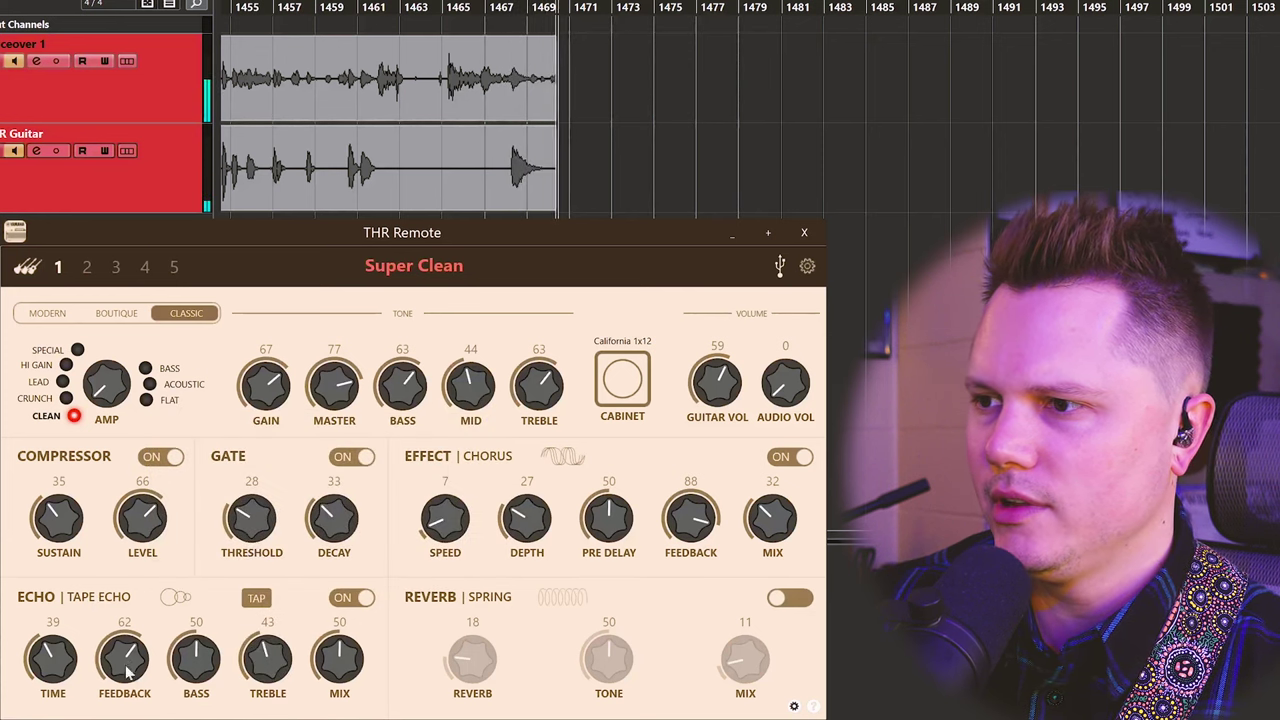
drag(339, 658, 339, 677)
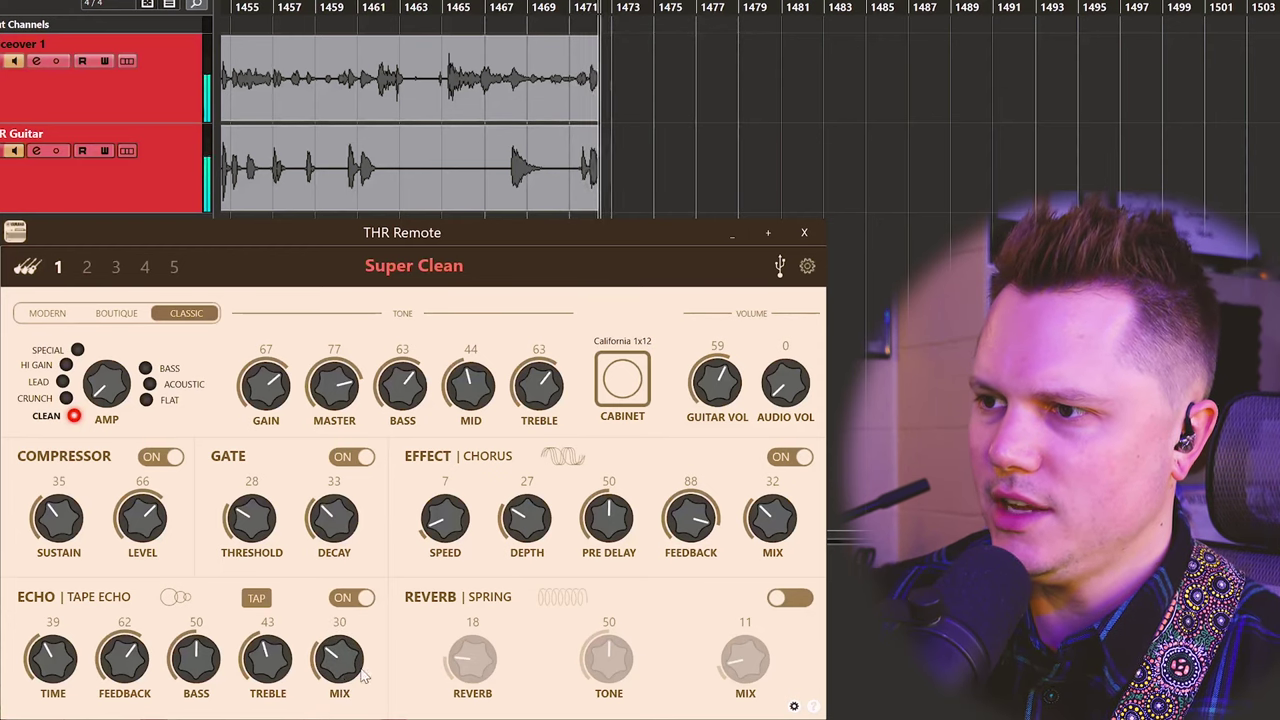
drag(339, 658, 325, 685)
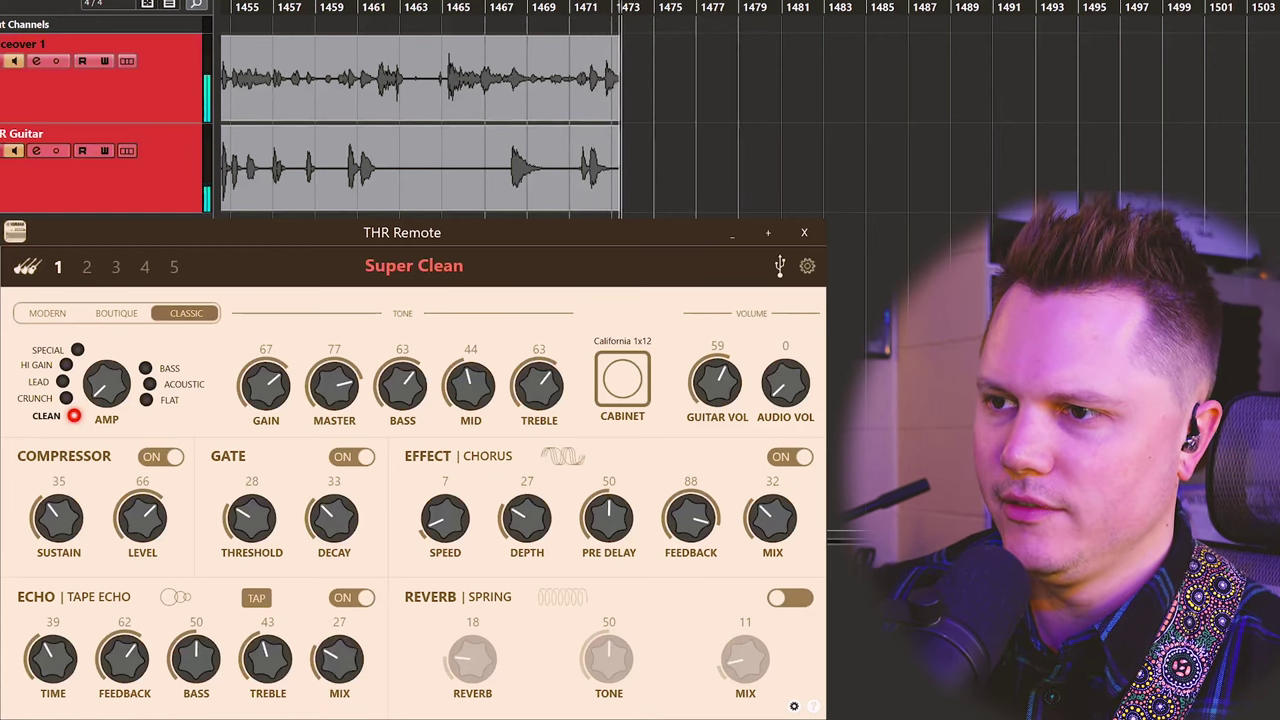
Set the tape echo's time to 32 and its feedback to 33.
drag(53, 658, 53, 668)
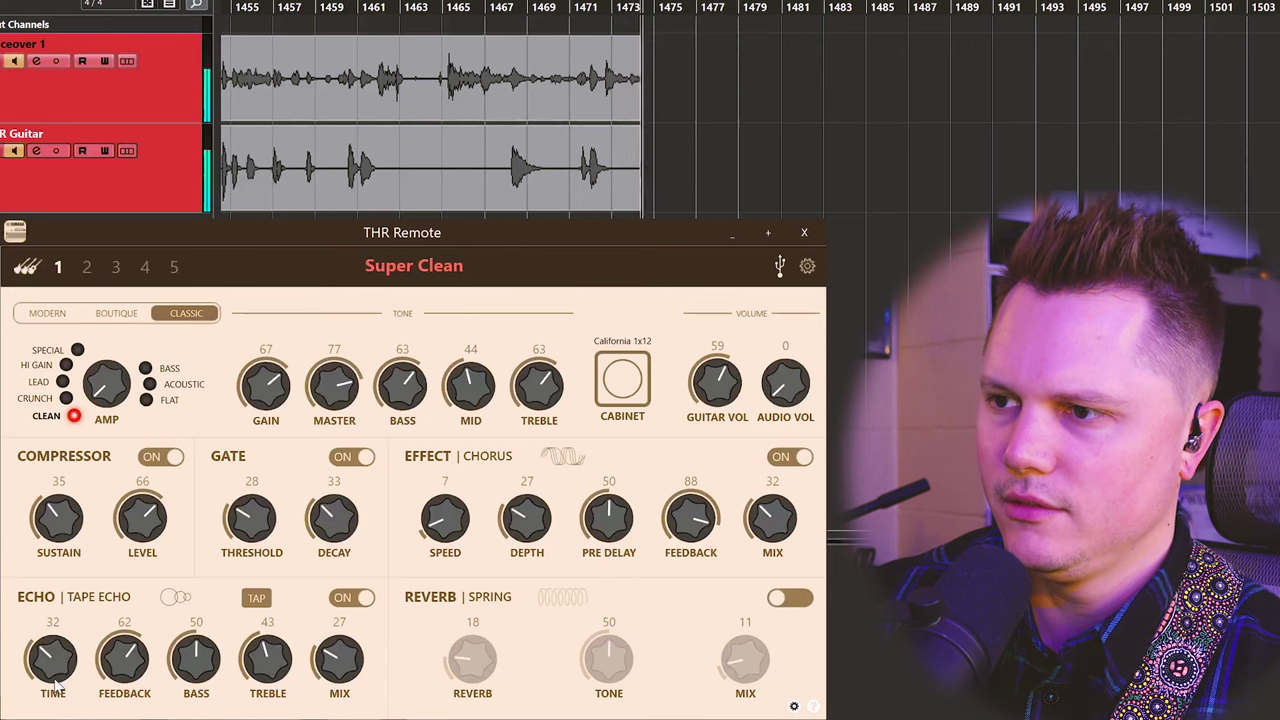
drag(63, 623, 72, 673)
click(258, 598)
click(258, 598)
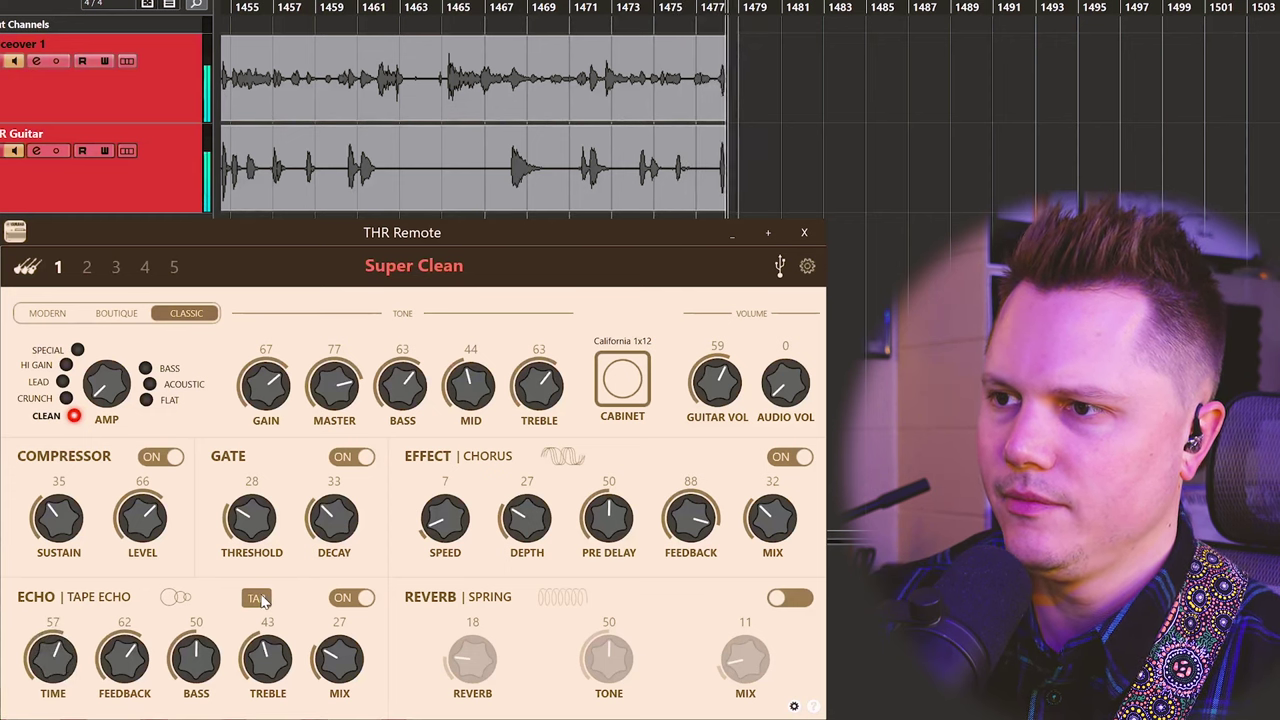
mouse_move(62, 668)
mouse_down()
mouse_move(46, 640)
mouse_move(44, 651)
mouse_up()
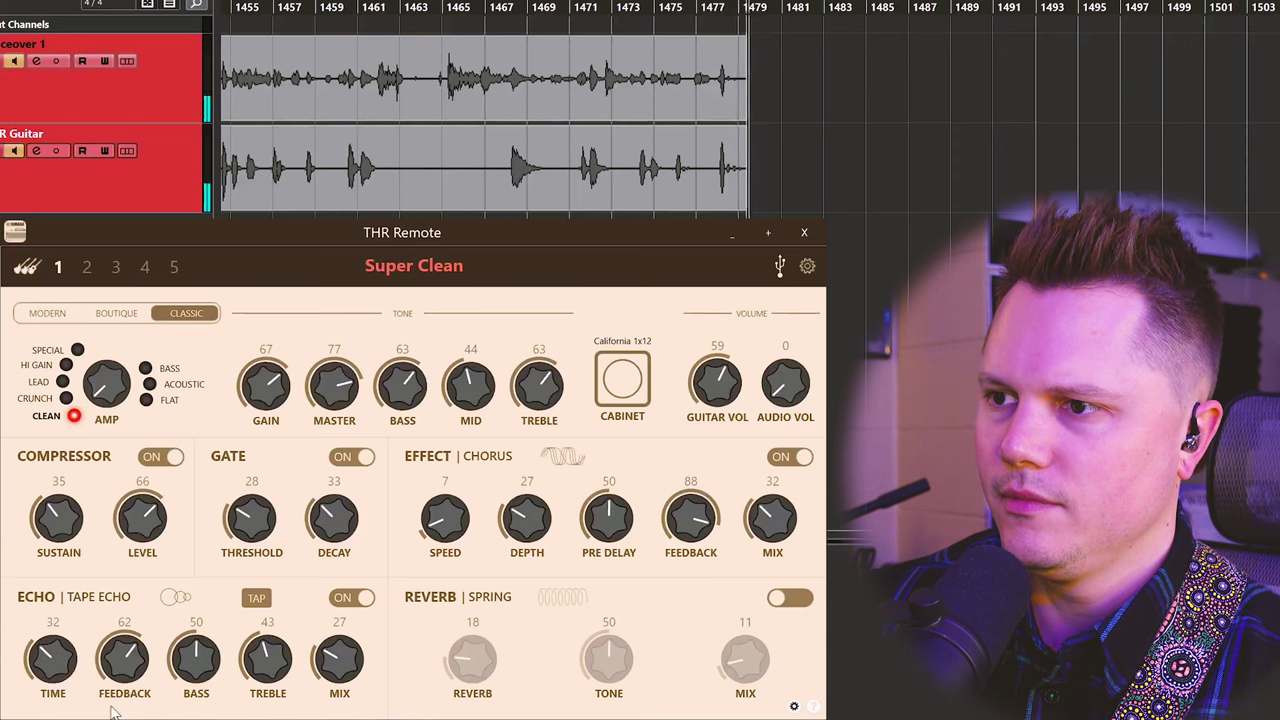
drag(124, 658, 124, 686)
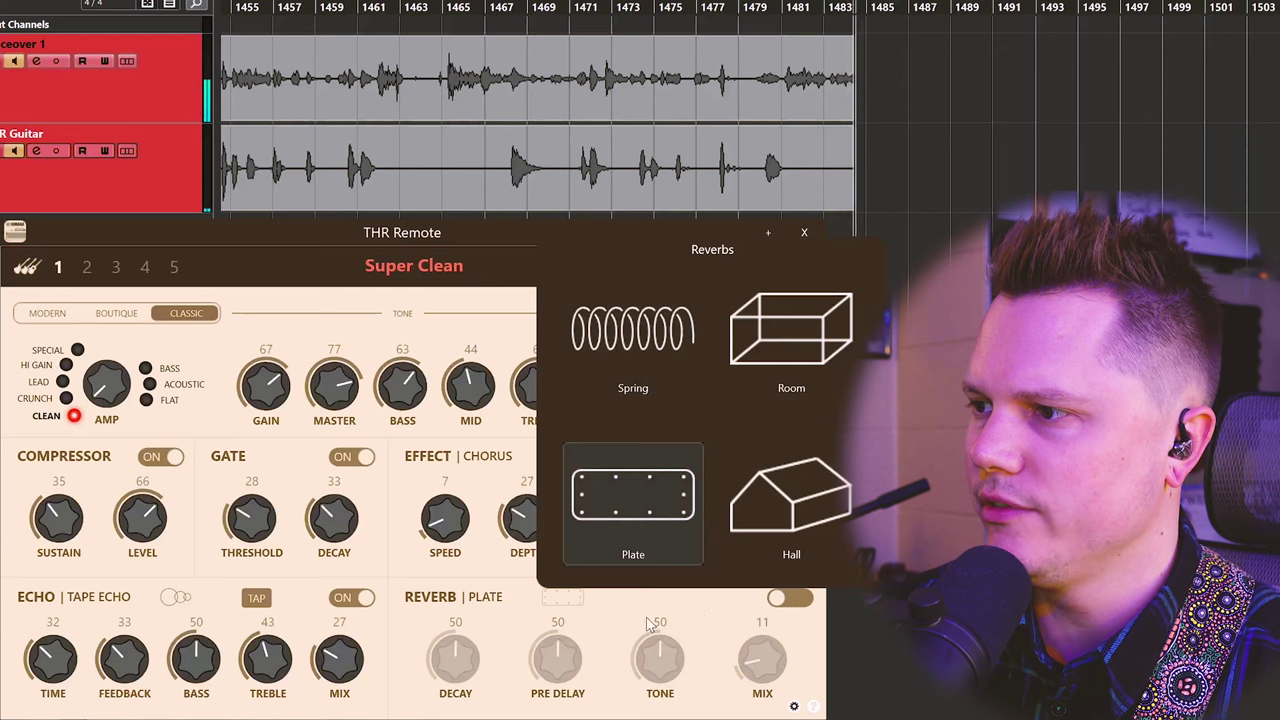
Choose the Plate reverb, turn it on and set its mix to 28.
click(663, 491)
click(790, 597)
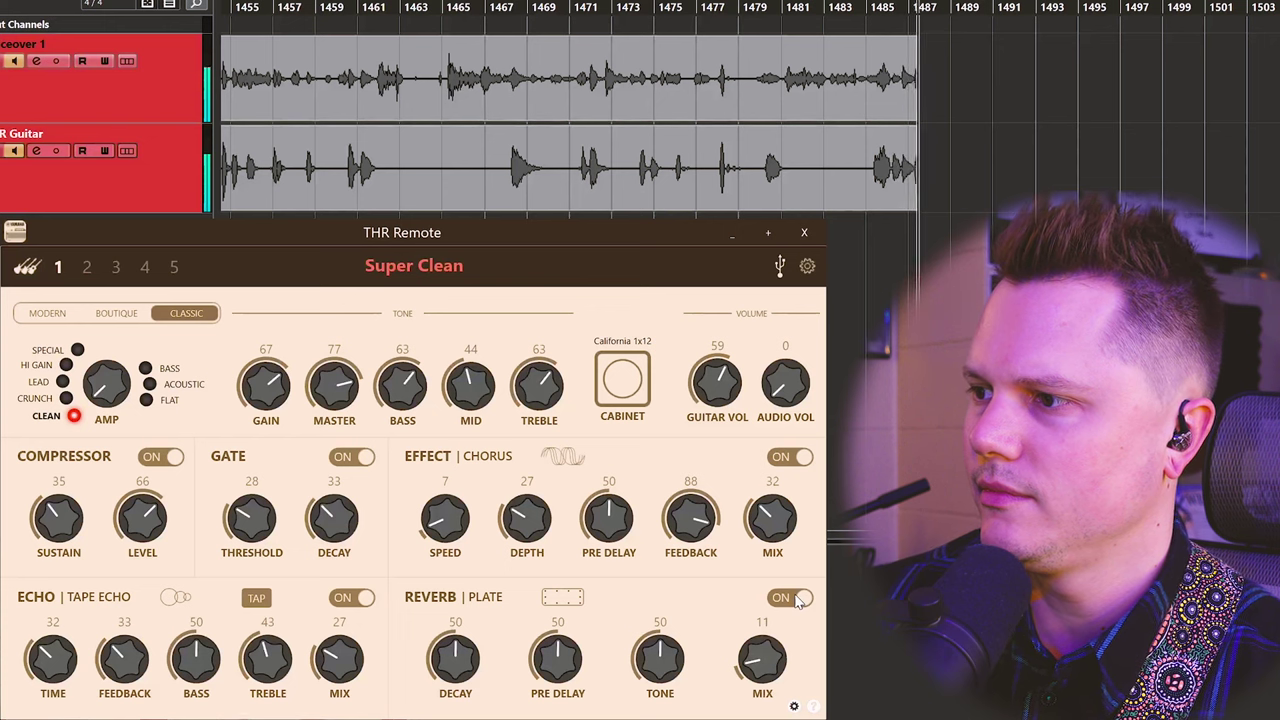
drag(762, 660, 755, 627)
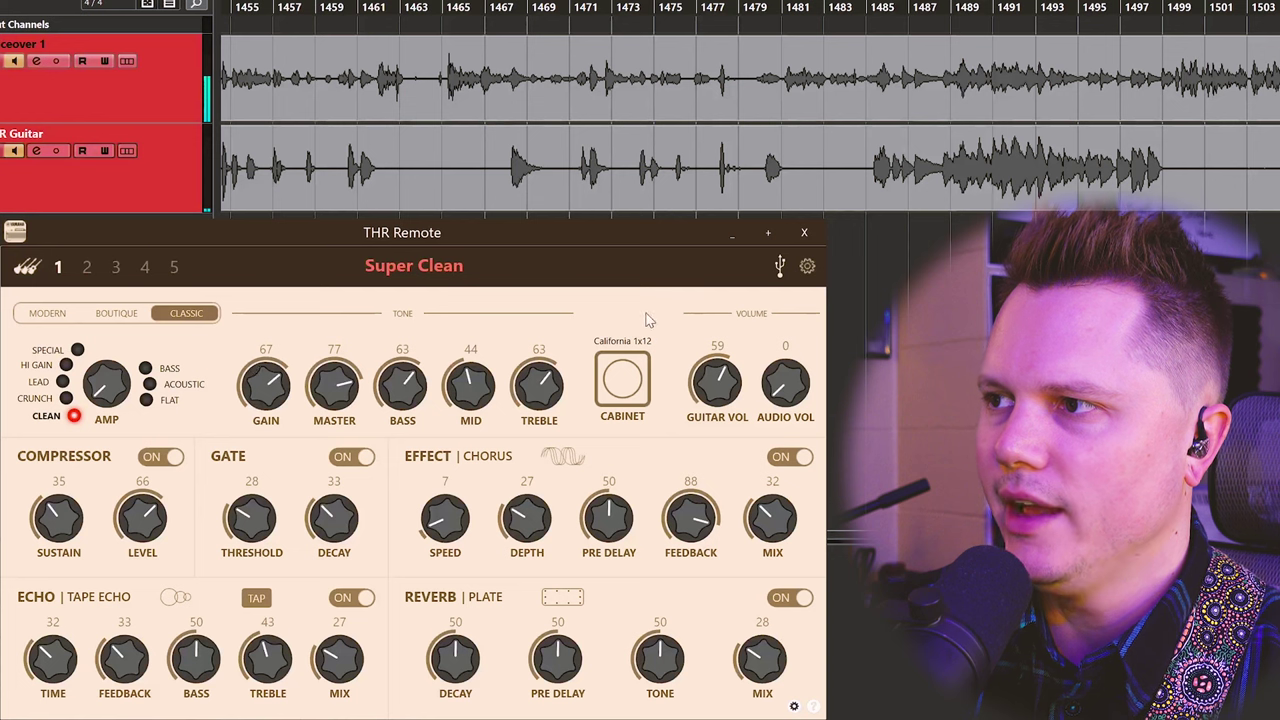
Look through the available cabinet models for the Super Clean preset without changing the selection.
click(624, 381)
scroll(770, 197, up, 5)
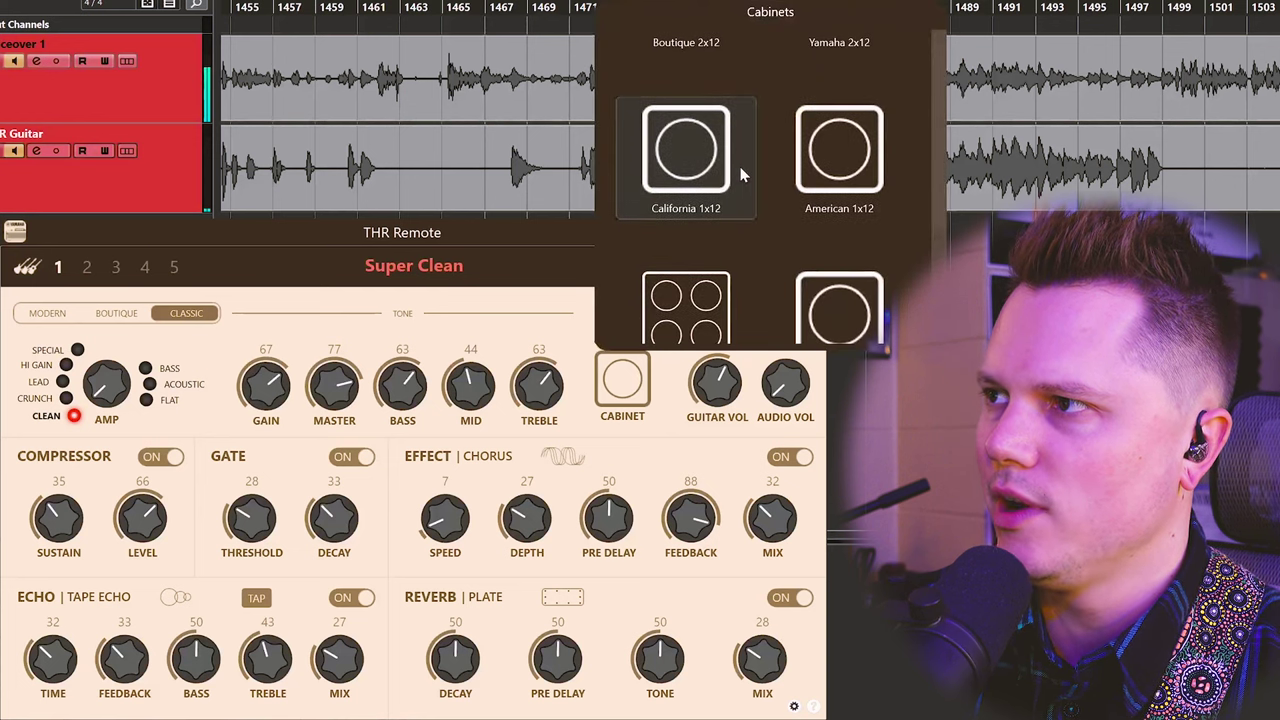
scroll(739, 166, down, 3)
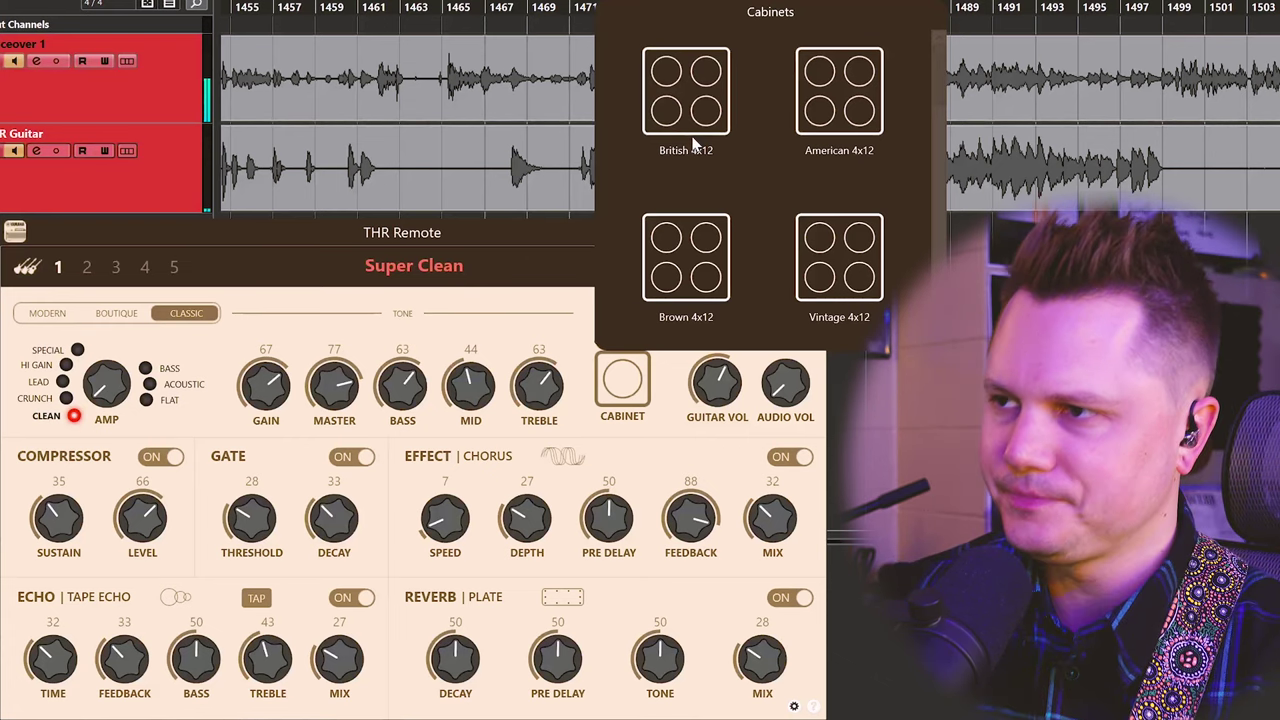
click(512, 283)
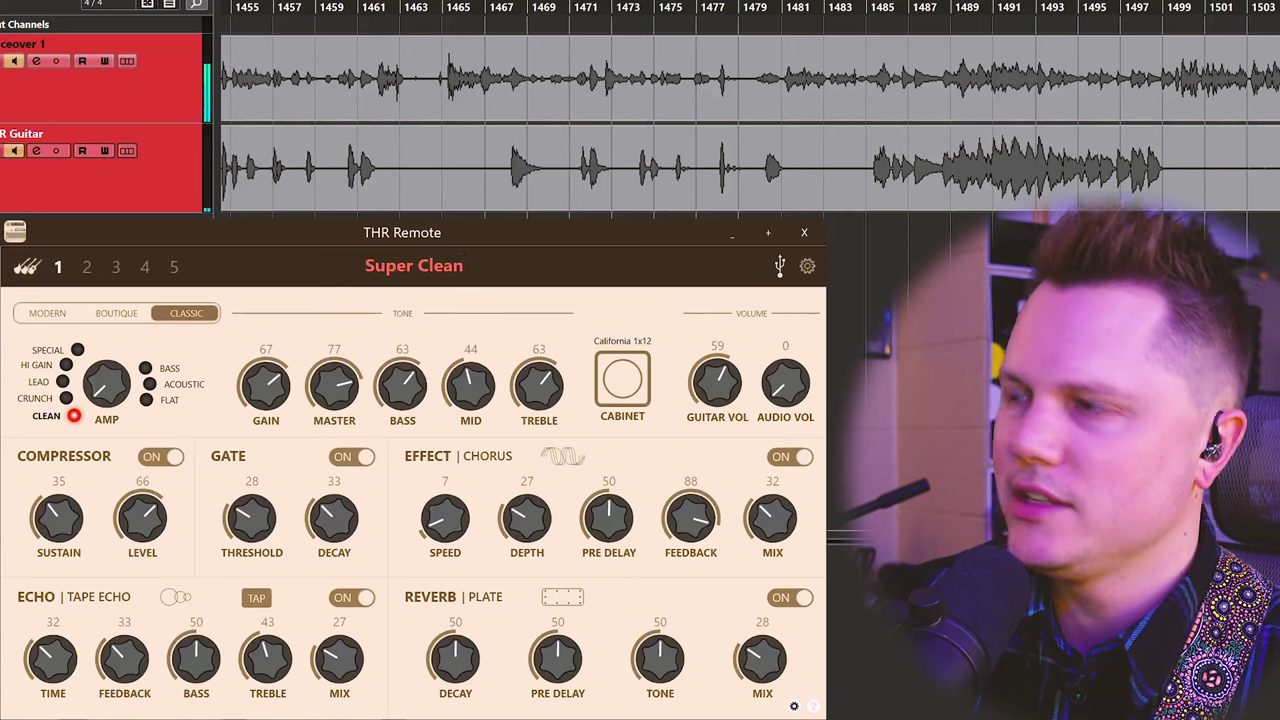
Save the current Super Clean preset to THR slot 1.
click(30, 270)
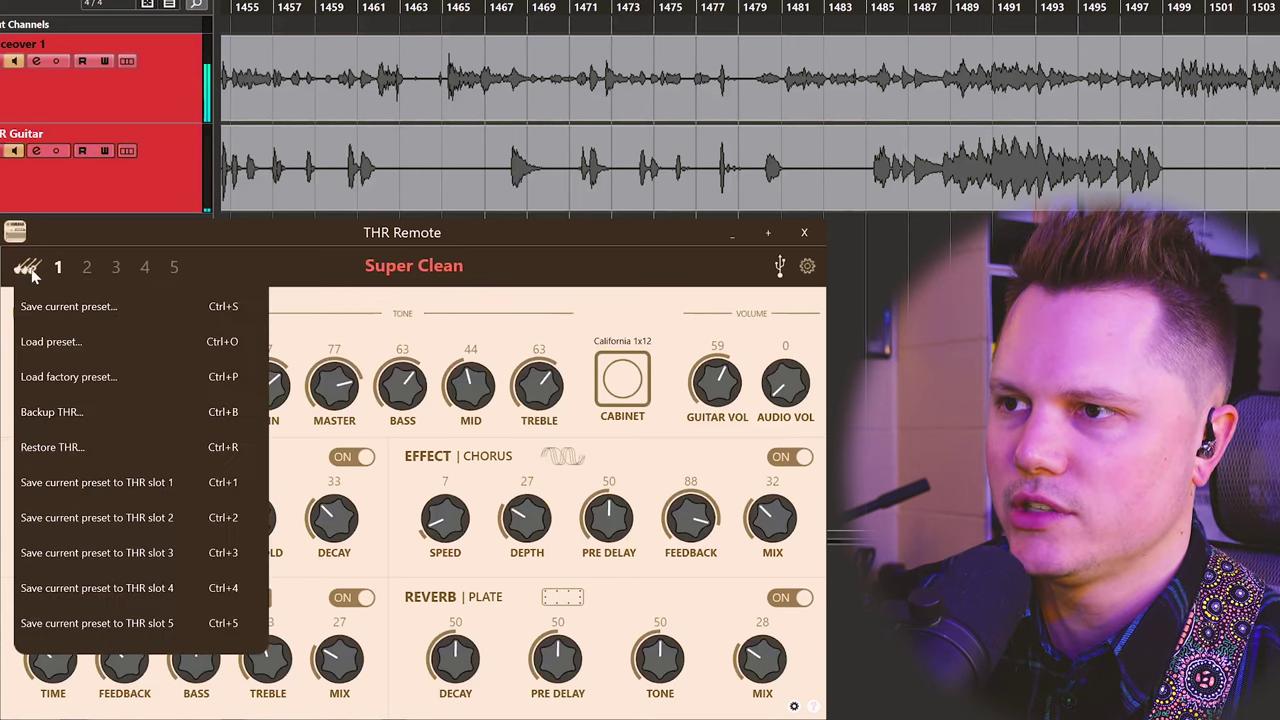
click(70, 480)
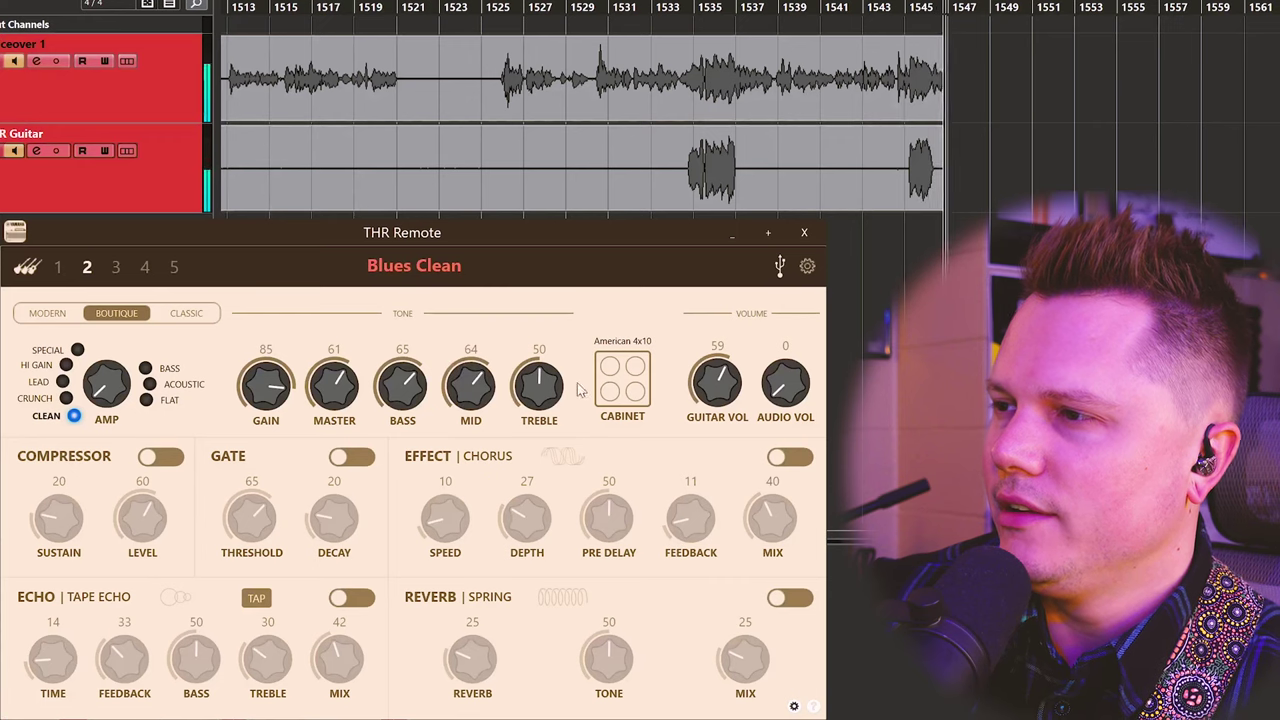
Change the Blues Clean preset's cabinet to American 1x12 and turn on its compressor.
click(620, 388)
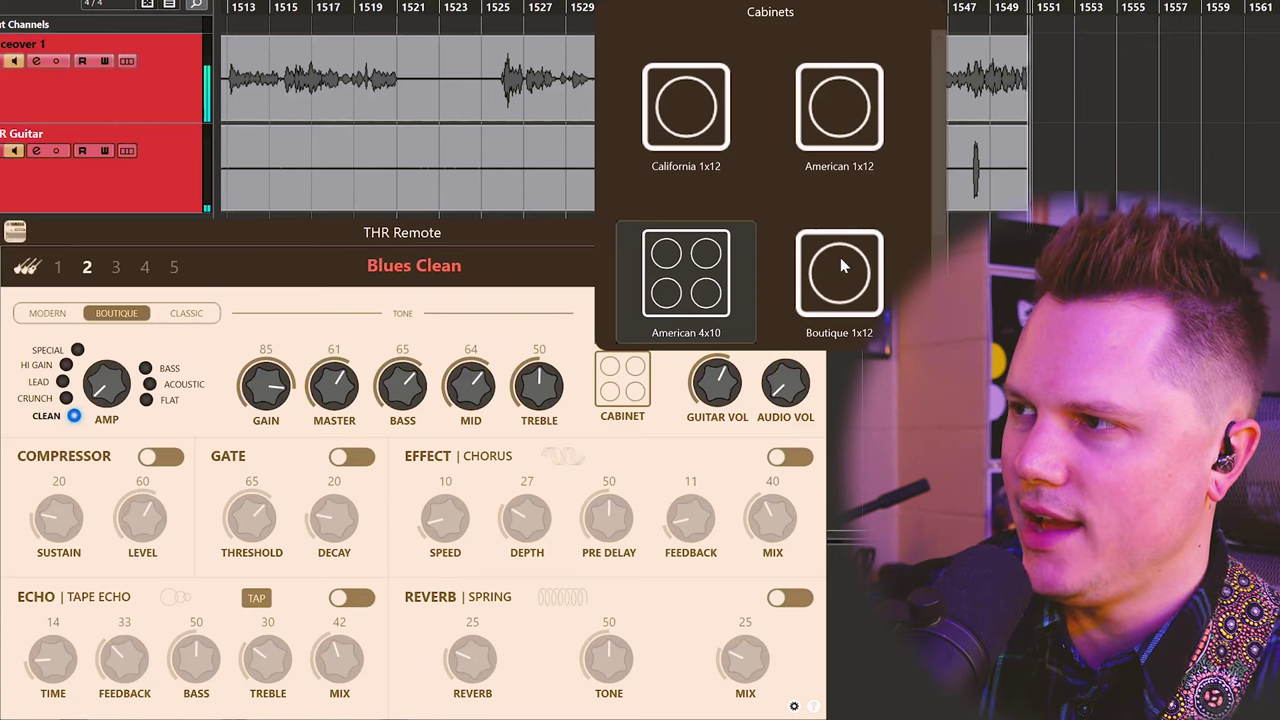
click(842, 265)
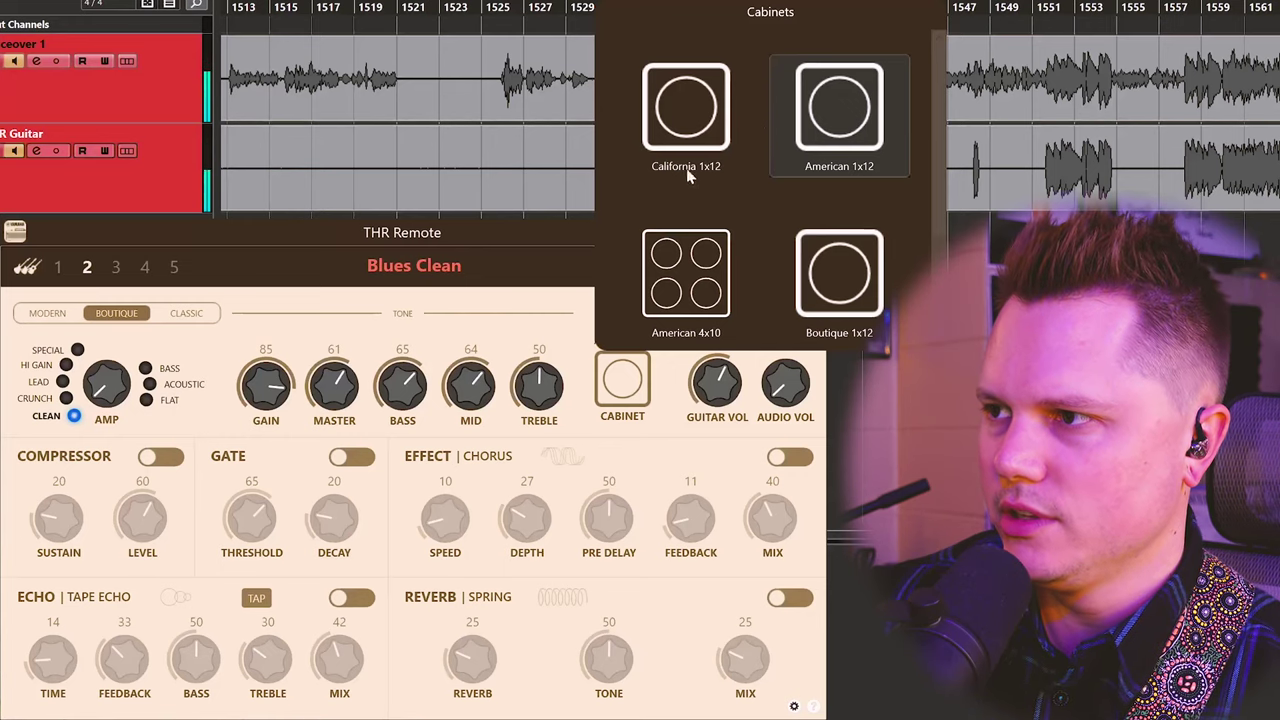
click(530, 287)
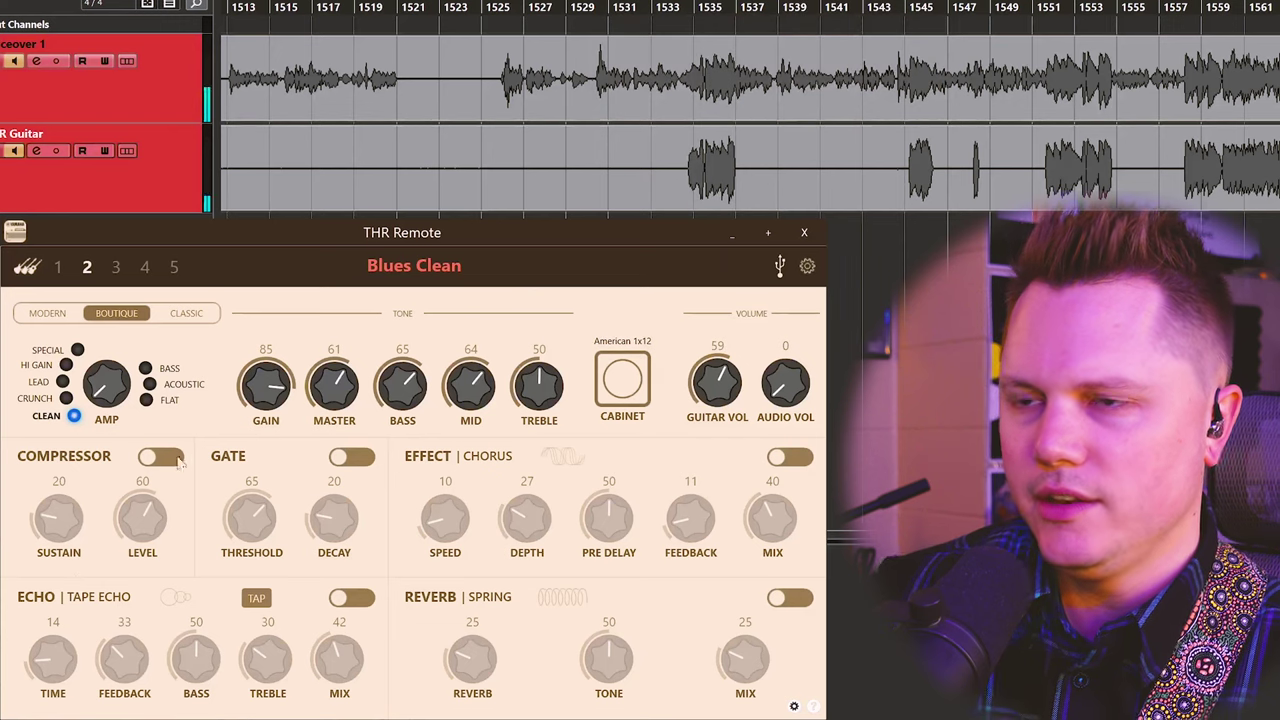
click(163, 458)
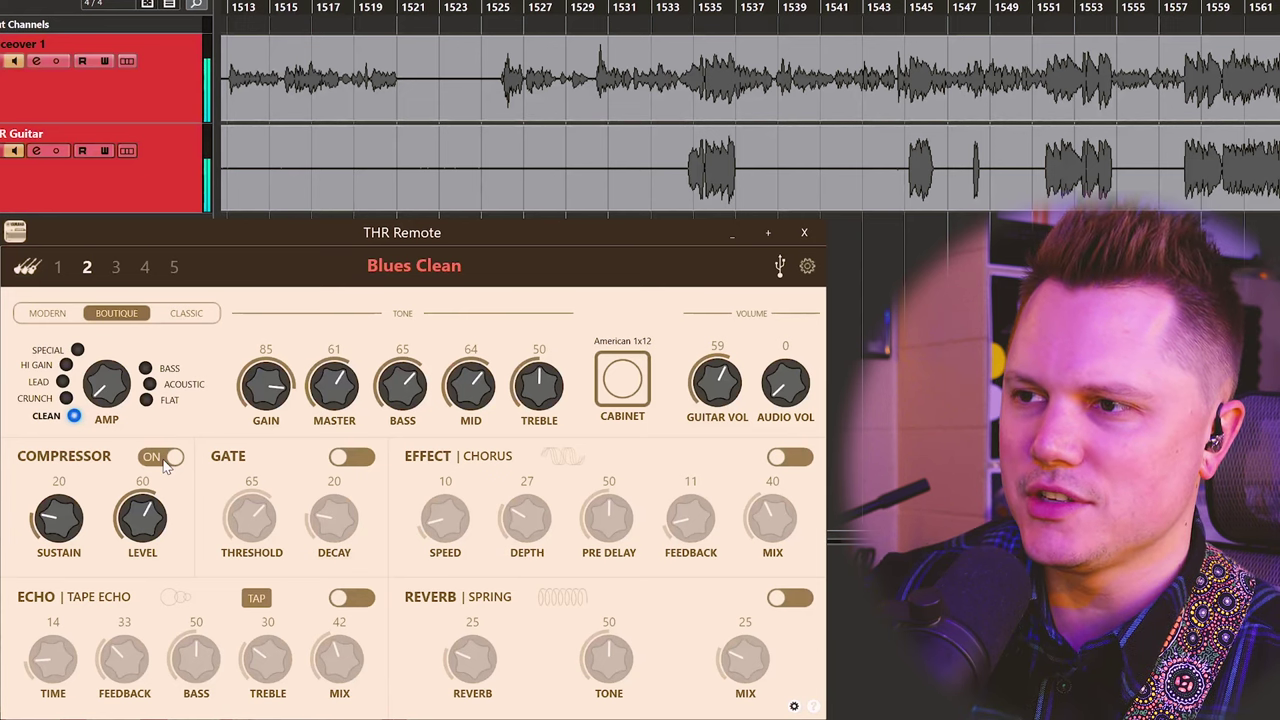
Turn off the Blues Clean preset's compressor and turn on its noise gate.
click(163, 458)
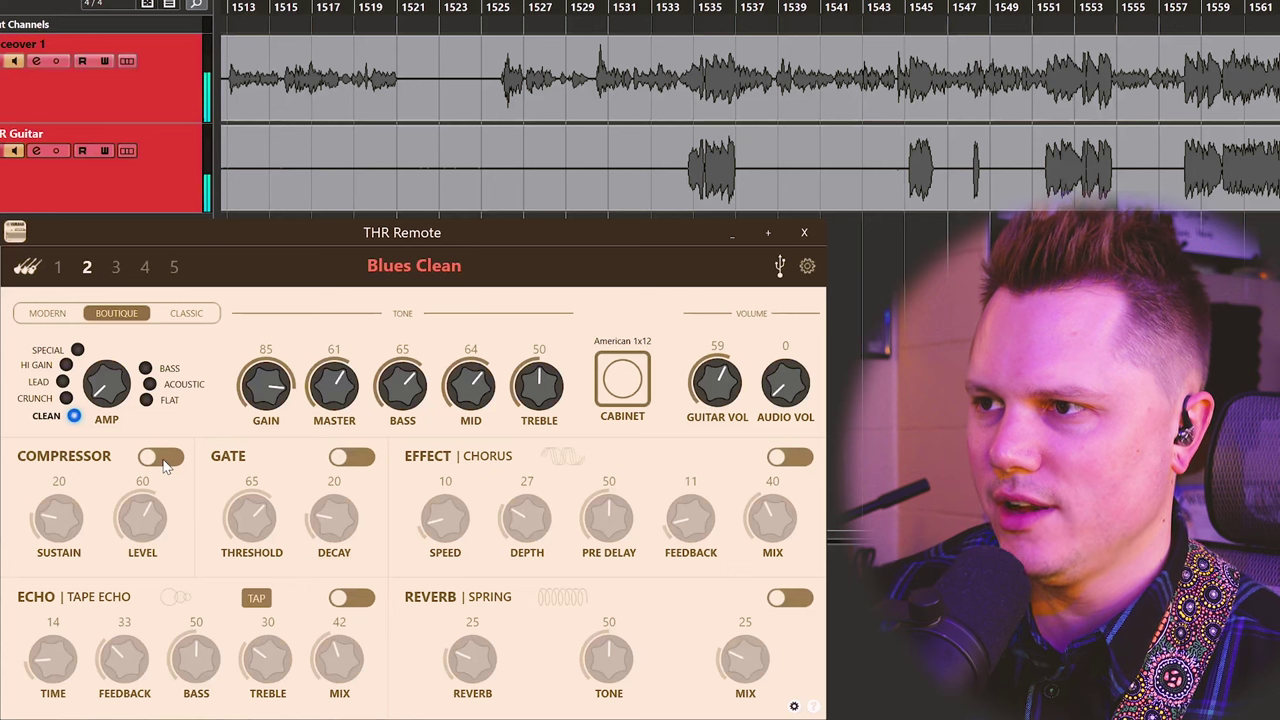
click(352, 458)
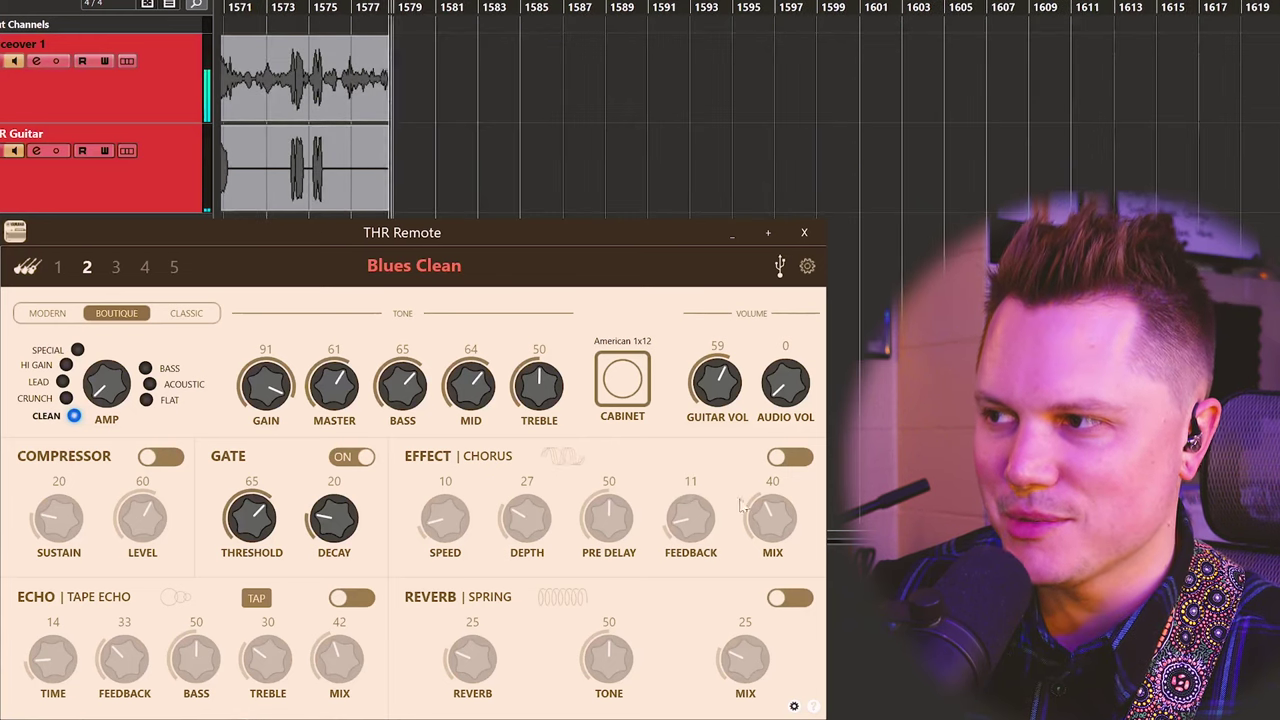
Turn on the modulation effect as Tremolo and set its speed to 17 and mix to 38.
click(790, 458)
click(562, 456)
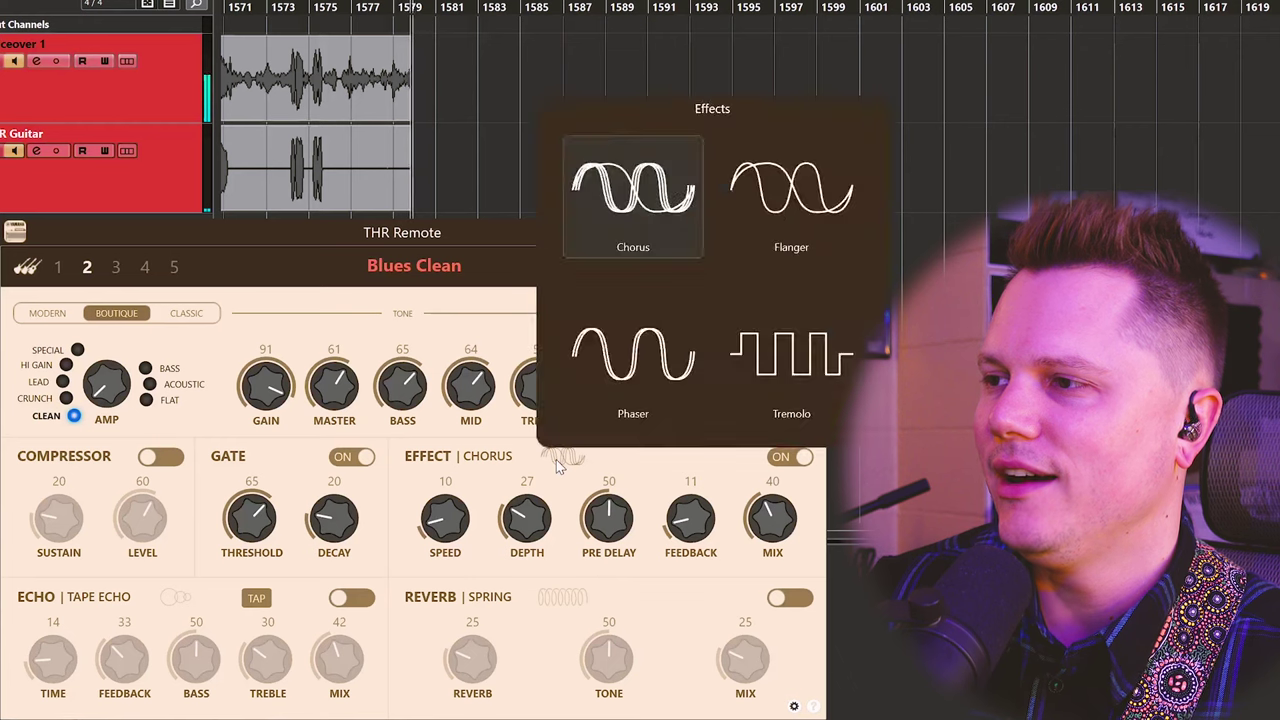
click(815, 361)
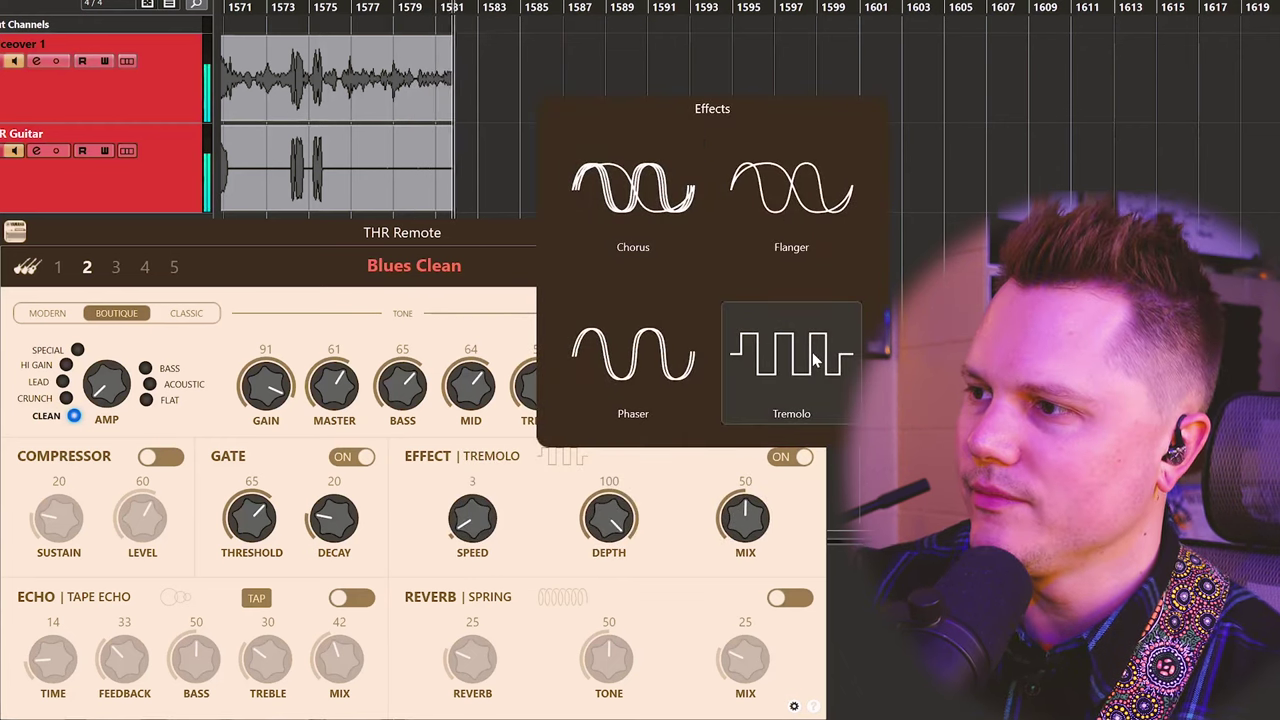
click(625, 510)
drag(472, 538, 463, 507)
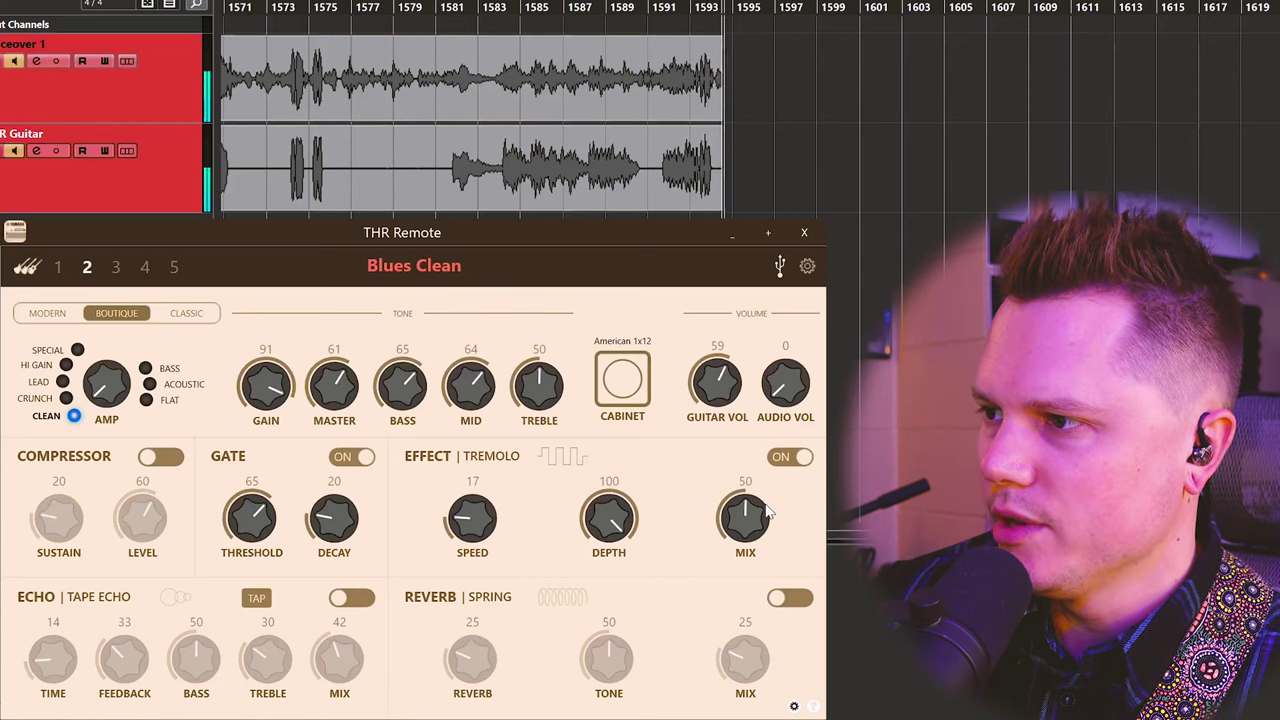
drag(768, 512, 740, 537)
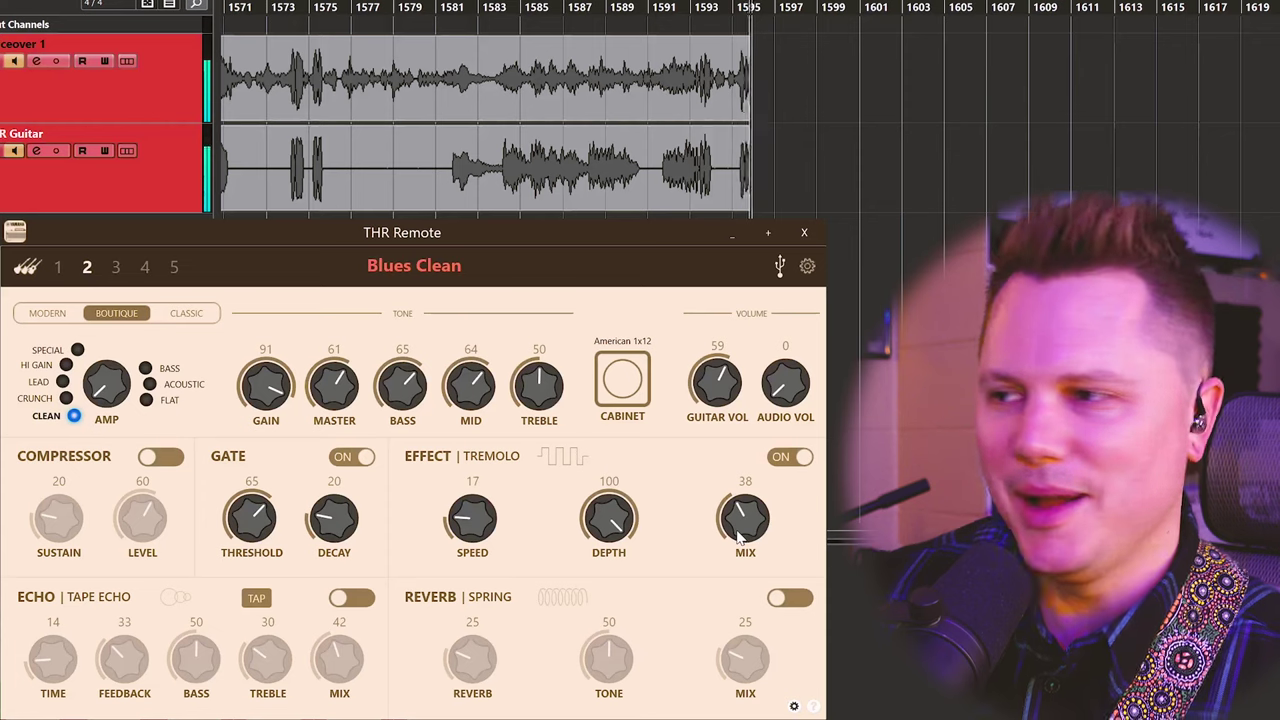
Switch from the tremolo to the Tape Echo and set the echo's feedback to 24.
click(805, 457)
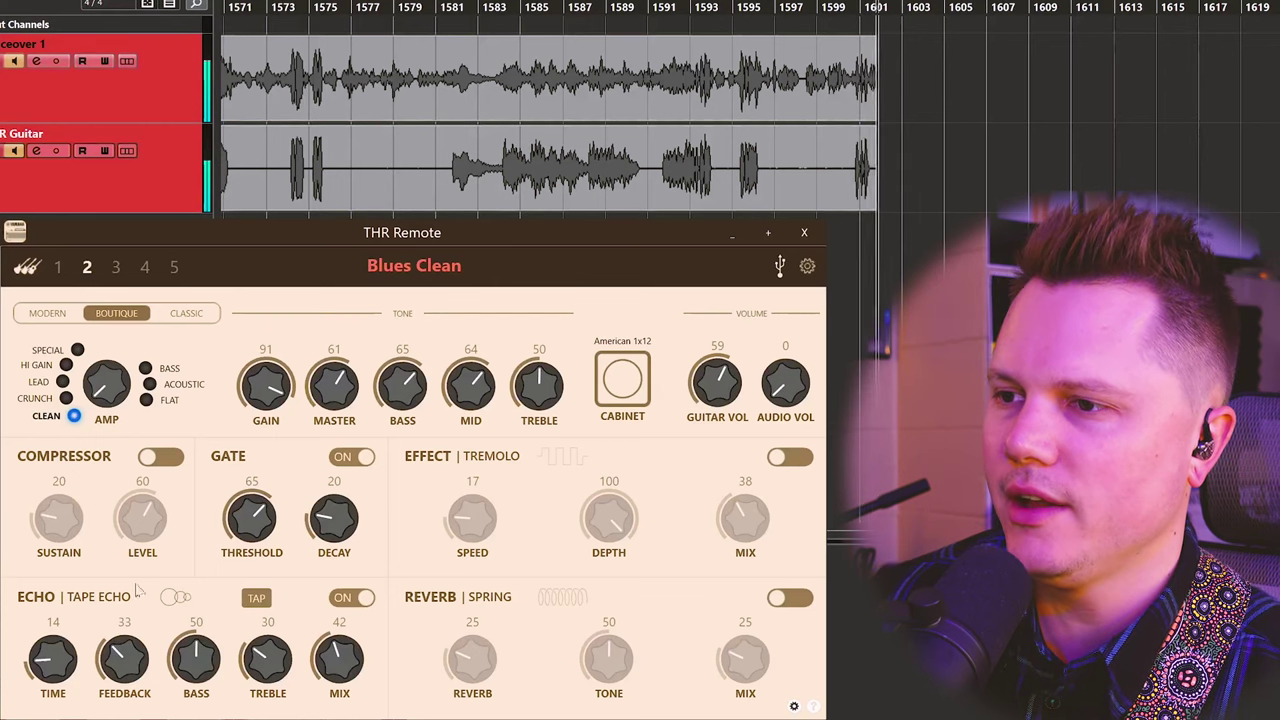
drag(122, 660, 125, 622)
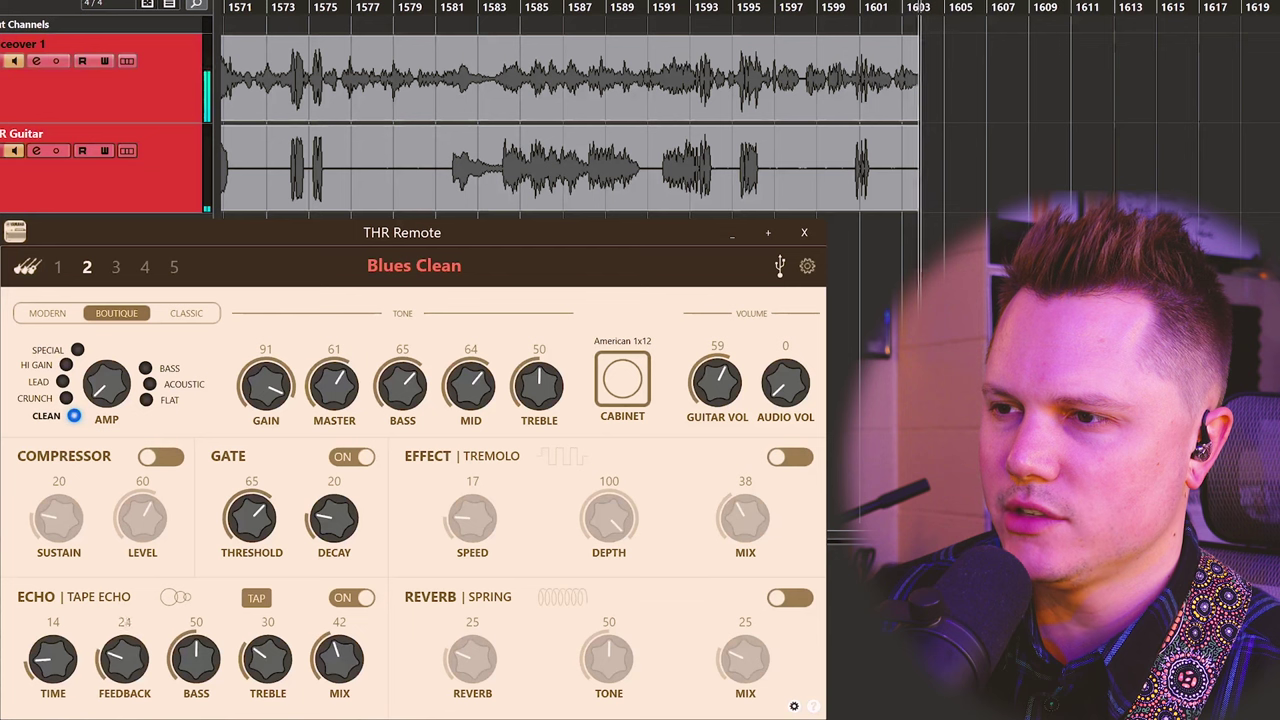